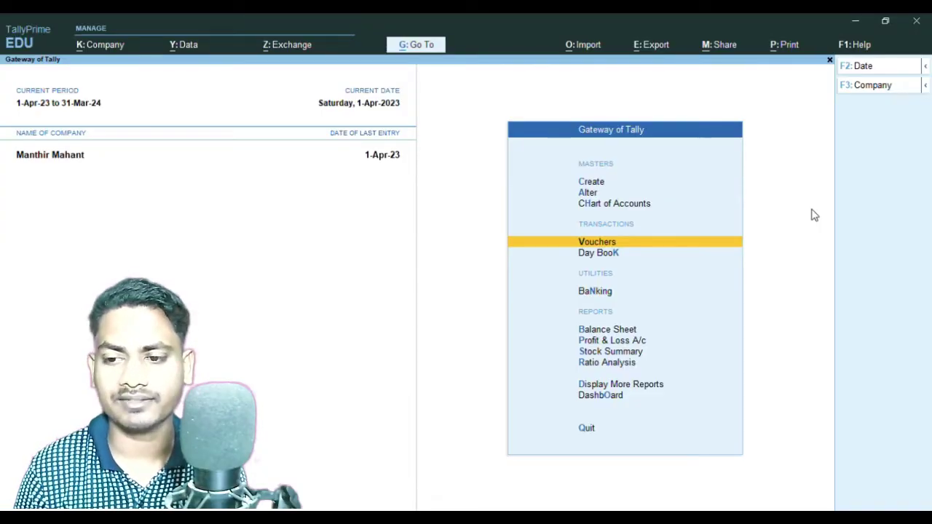
- Review the Day Book entries for 1-Apr-23
key("Down")
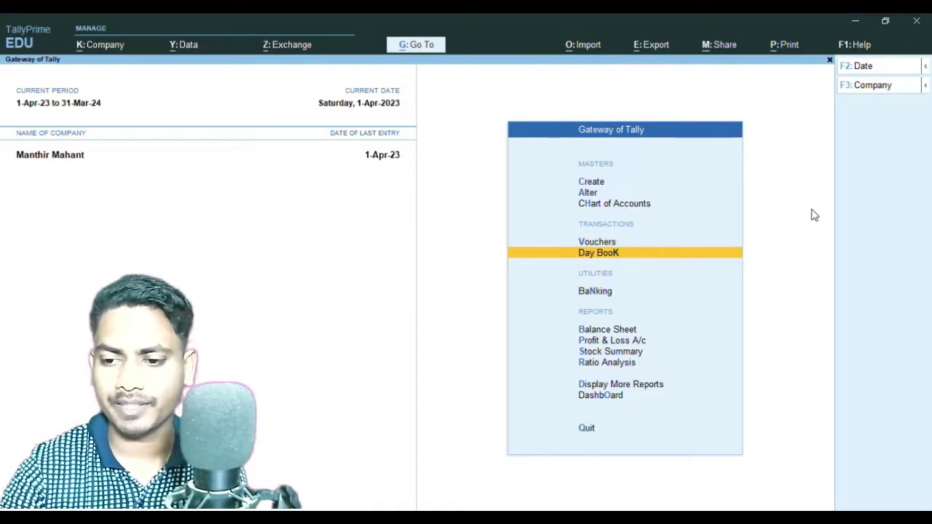
key("Return")
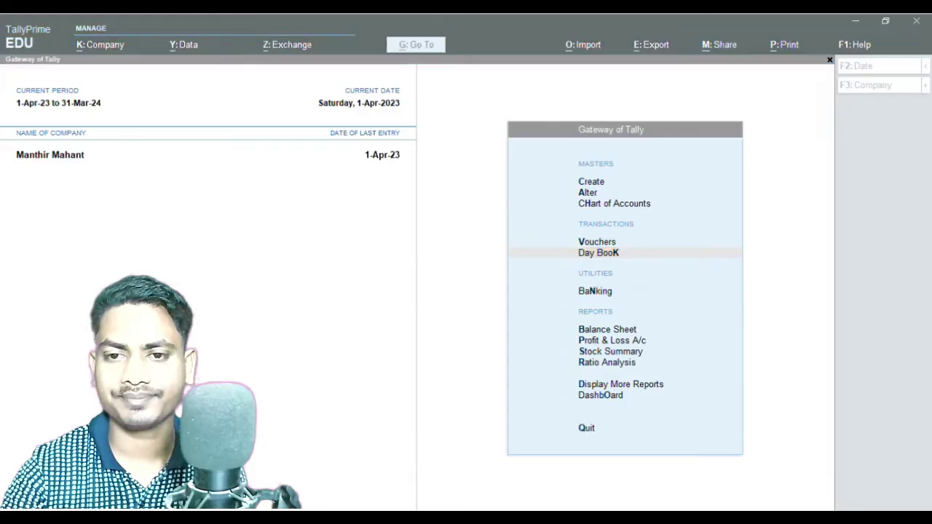
left_click(758, 425)
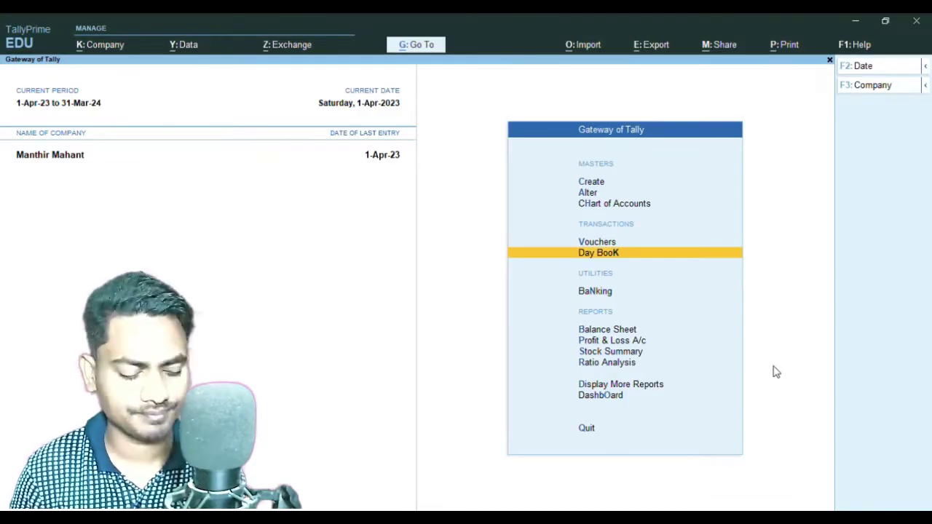
key("Return")
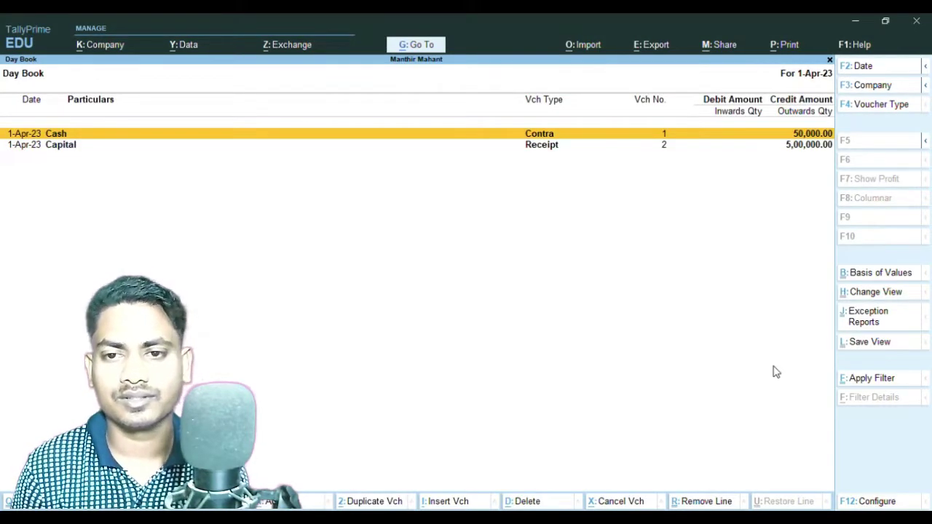
key("Escape")
- Start a purchase voucher with supplier invoice number 01 dated 1-Apr-23
key("Up")
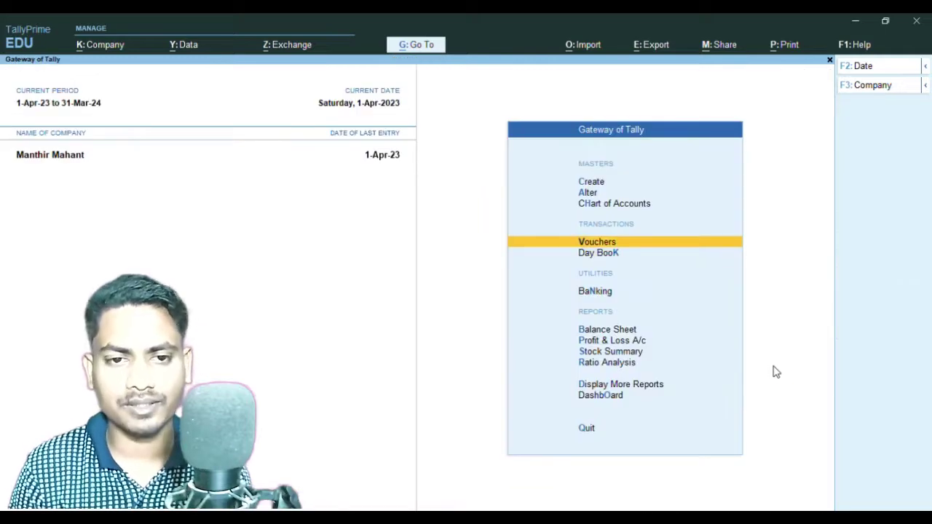
key("Return")
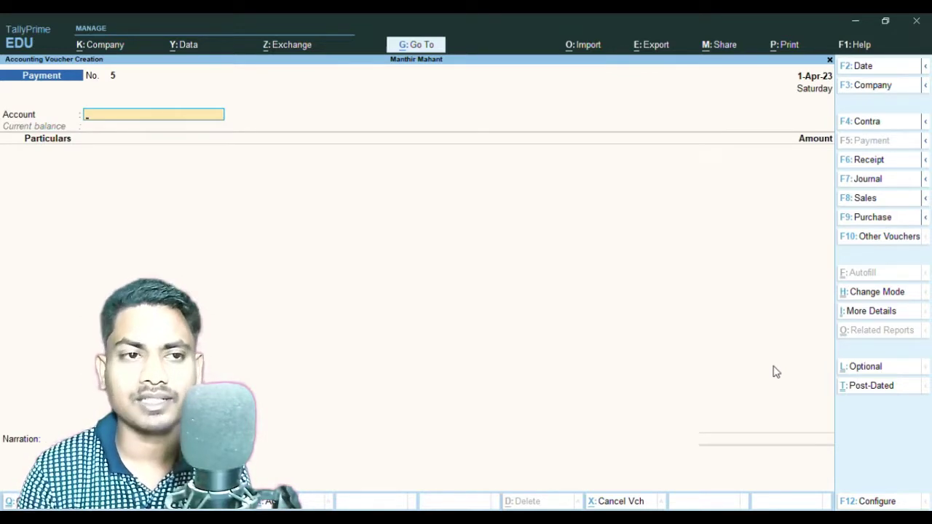
key("F9")
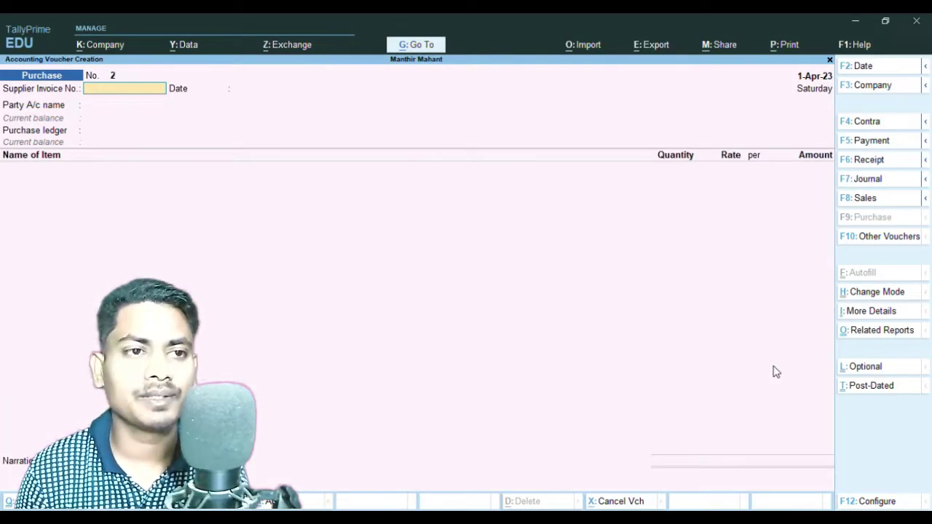
key("Return")
key("Return")
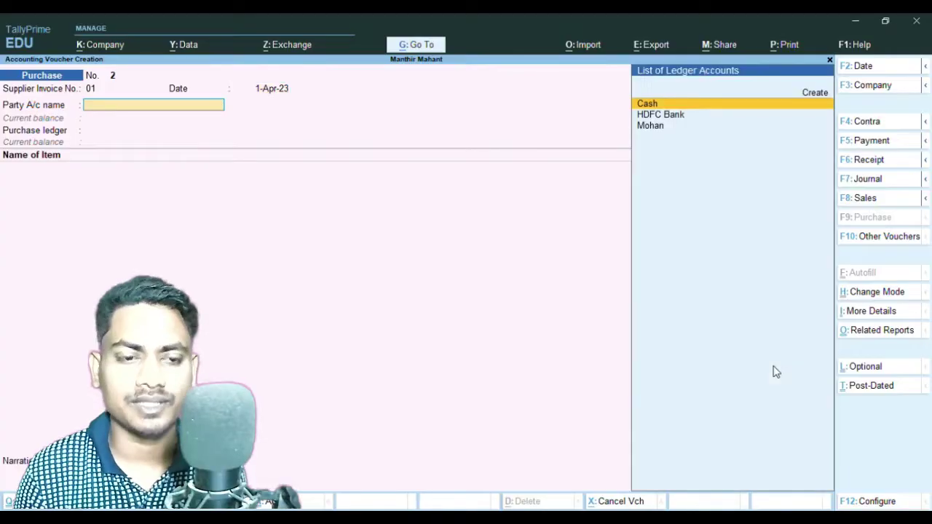
- Set the existing supplier's ledger as the party account and accept the blank receipt details
key("Down")
key("Down")
key("Return")
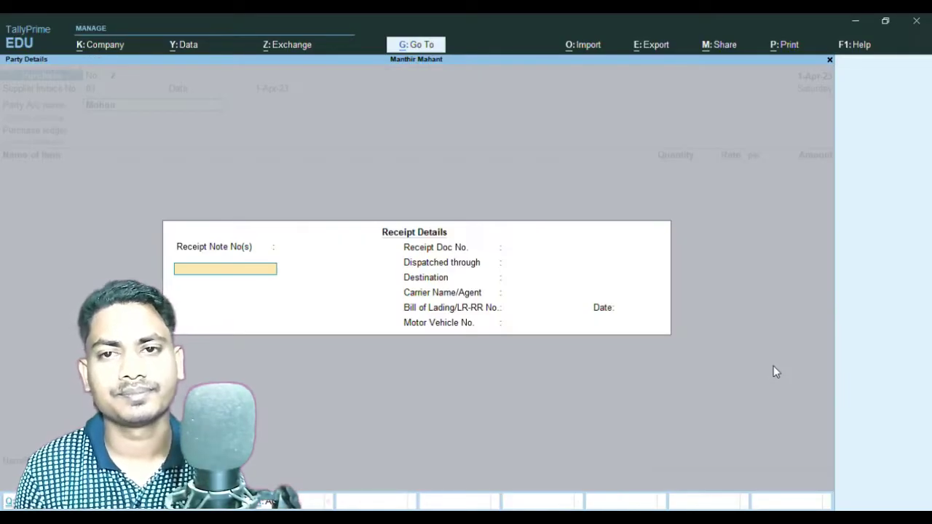
key("Return")
key("ctrl+a")
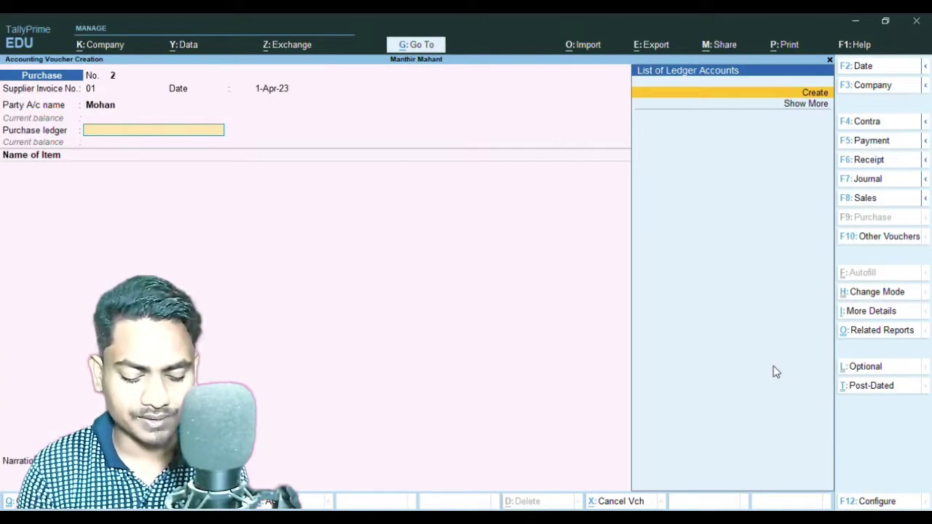
- Create a purchase ledger named Goods Purchase under Purchase Accounts with cost centres set to No
key("alt+c")
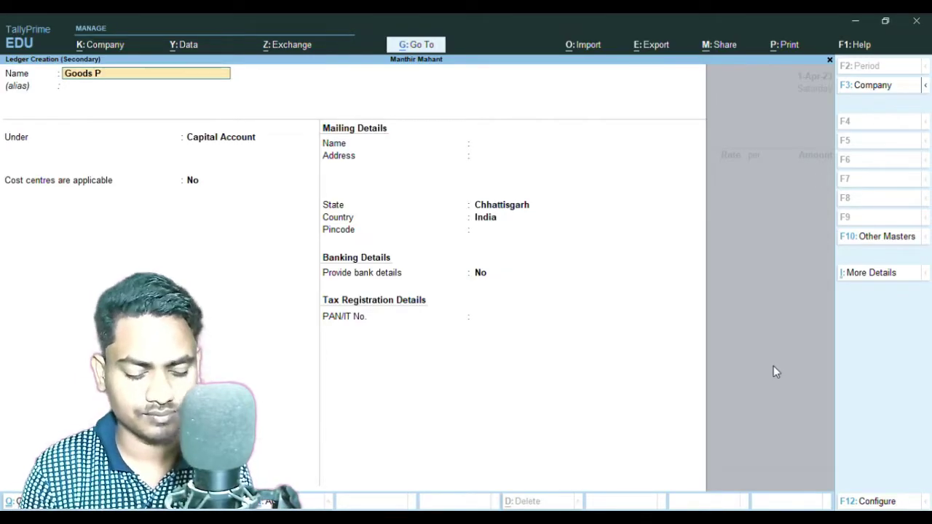
type("Goods Purchase")
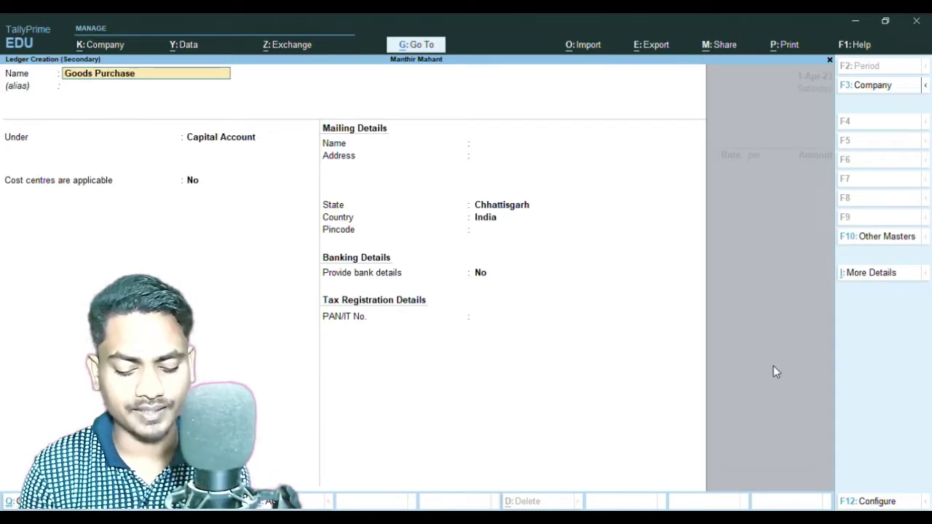
key("Return")
key("Return")
type("Pur")
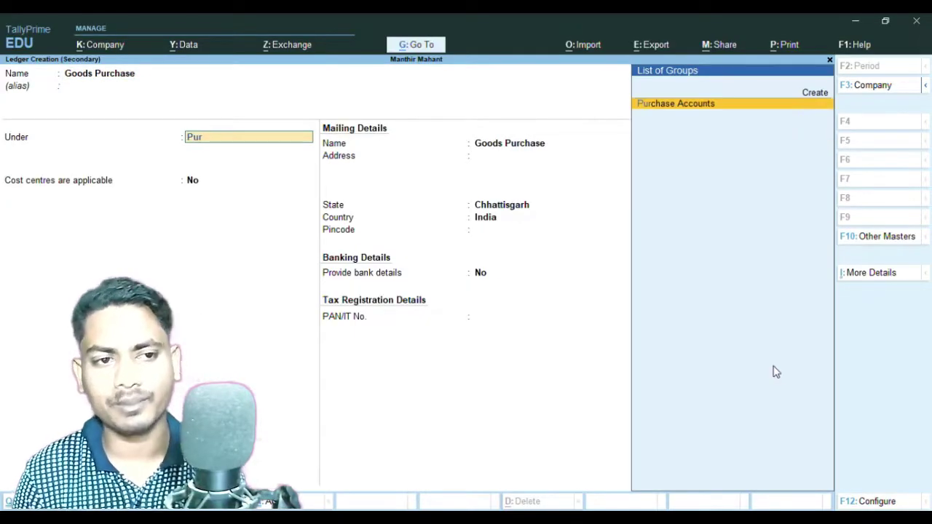
key("Return")
key("Return")
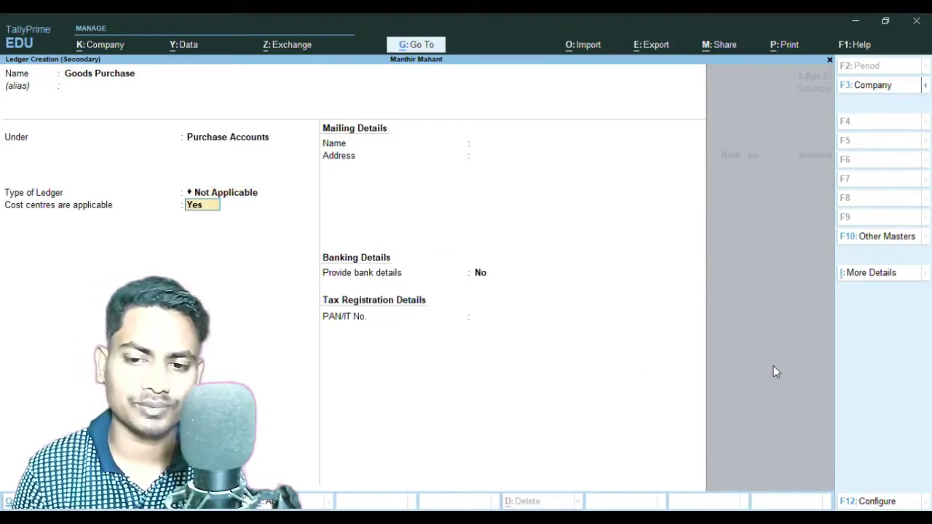
type("n")
key("Return")
key("ctrl+a")
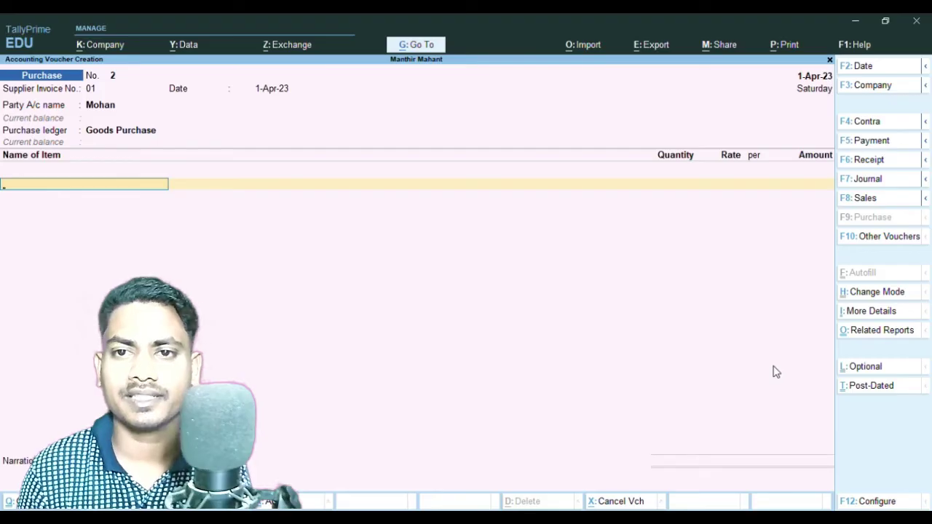
- Add the stock item Petrol to the purchase voucher with quantity 100 Ltr at a rate of 60
key("Down")
key("Down")
key("Down")
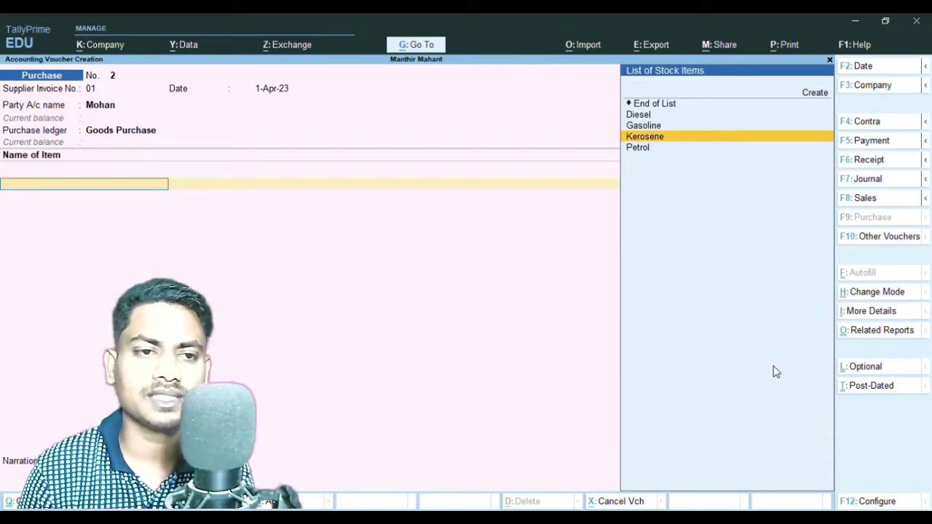
key("Down")
key("Return")
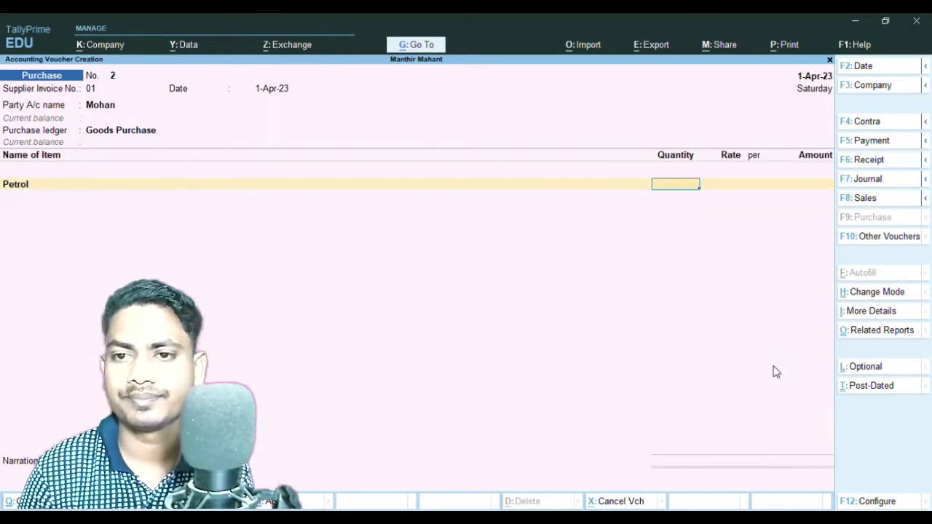
type("100")
key("Return")
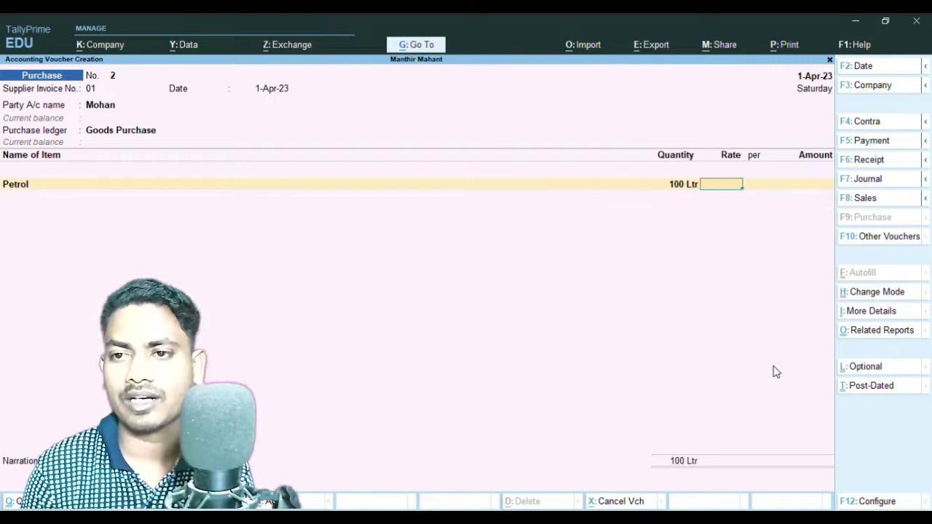
type("60")
key("Return")
key("Return")
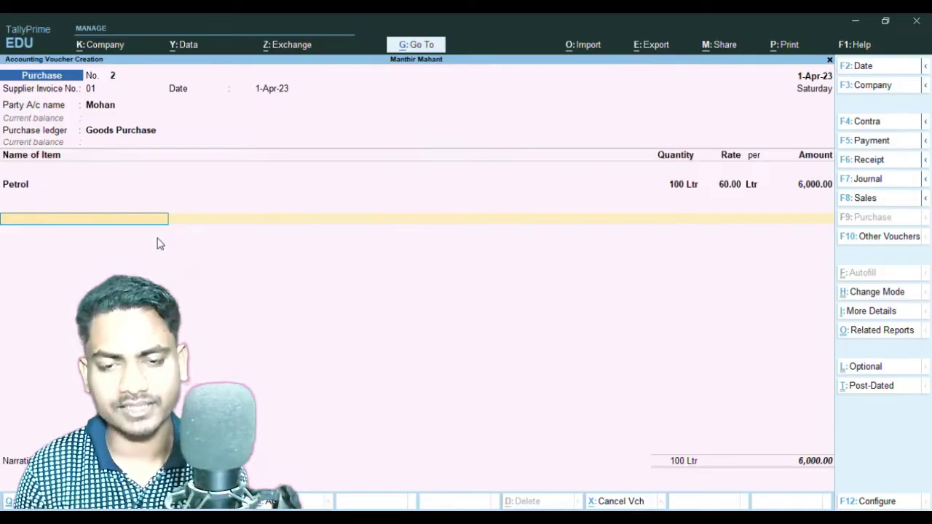
- End the item list, accept the bill-wise New Ref 01 for the full amount, and save the purchase voucher
key("Return")
key("Return")
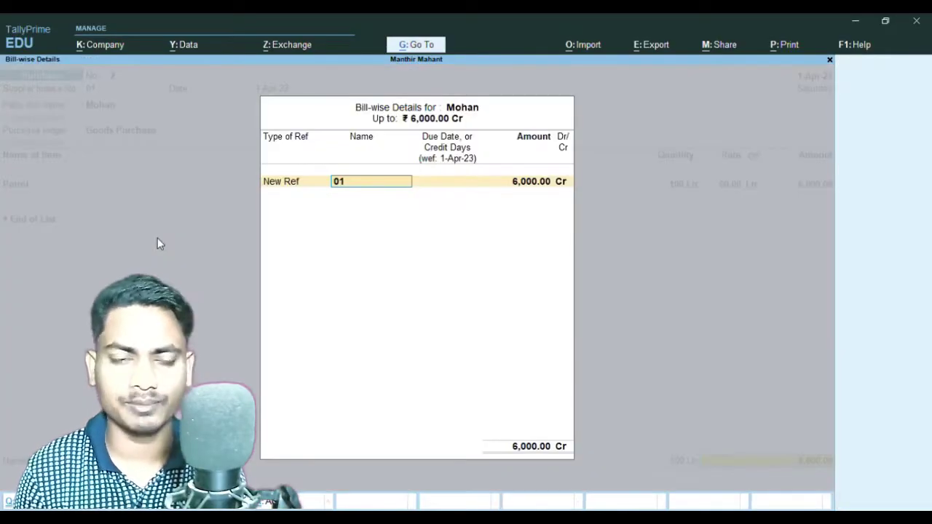
key("Return")
key("Return")
key("Return")
key("Return")
key("Return")
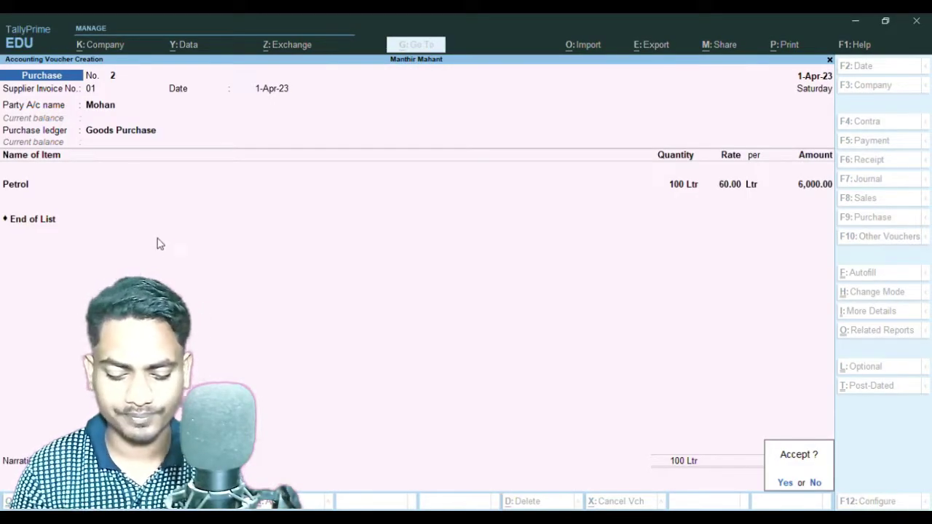
key("Return")
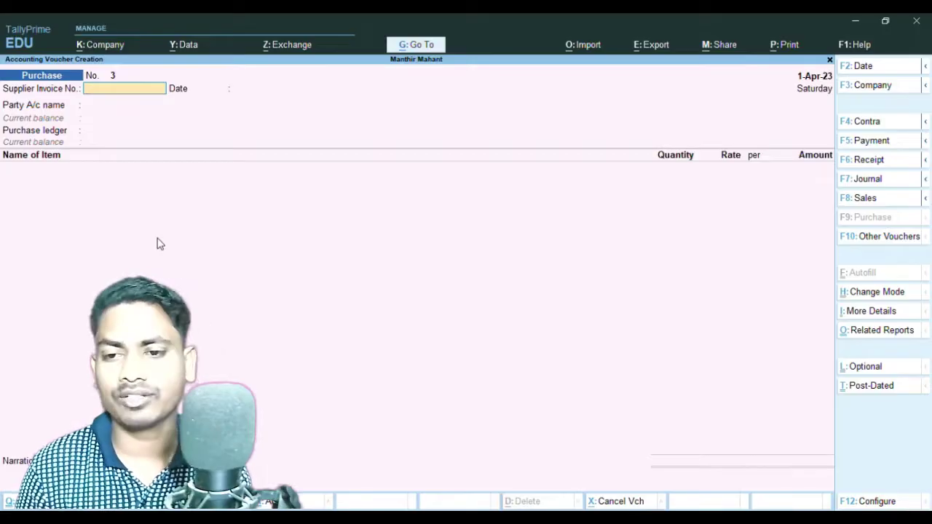
- Examine the Current Assets group in the Balance Sheet after the purchase
key("Escape")
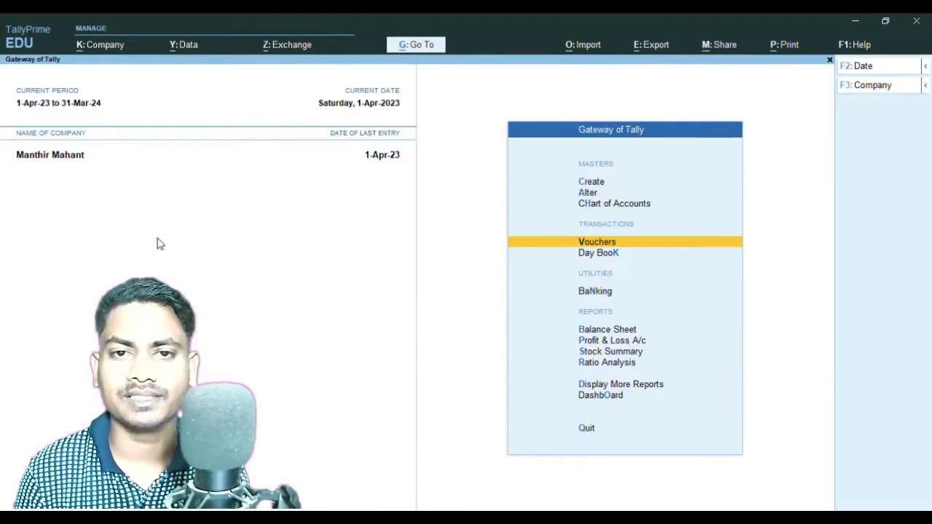
key("Down")
key("Down")
key("Down")
key("Return")
key("Down")
key("Down")
key("Down")
key("Down")
key("Return")
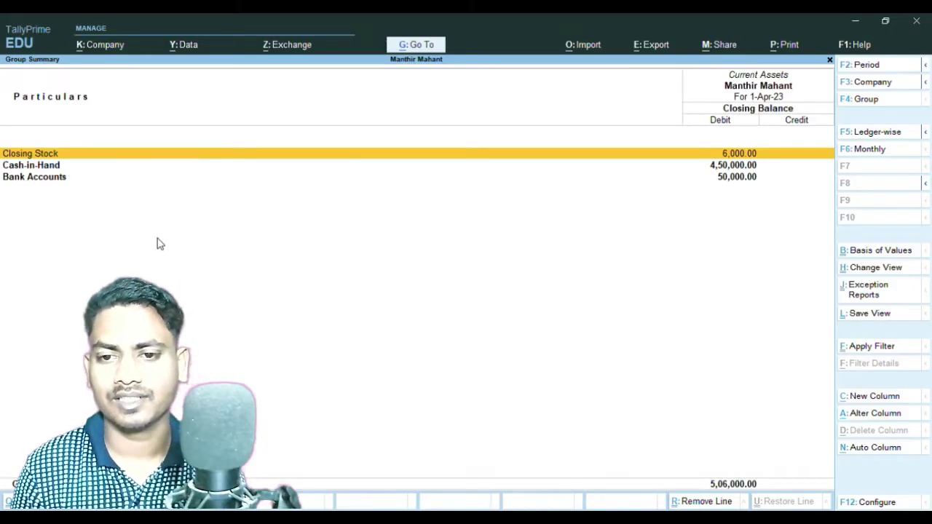
- Examine the Petroleum group in the Stock Summary for its item's quantity, rate and value
key("Escape")
key("Escape")
key("Down")
key("Down")
key("Return")
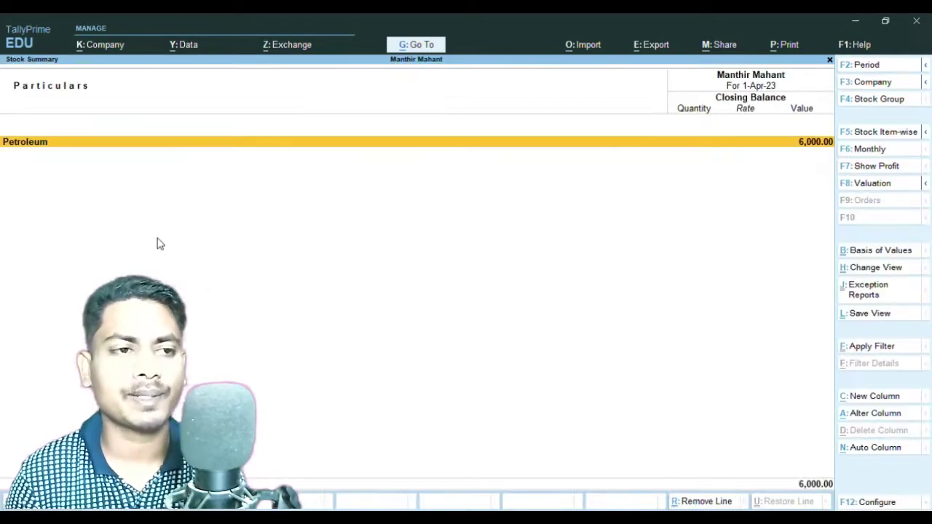
key("Return")
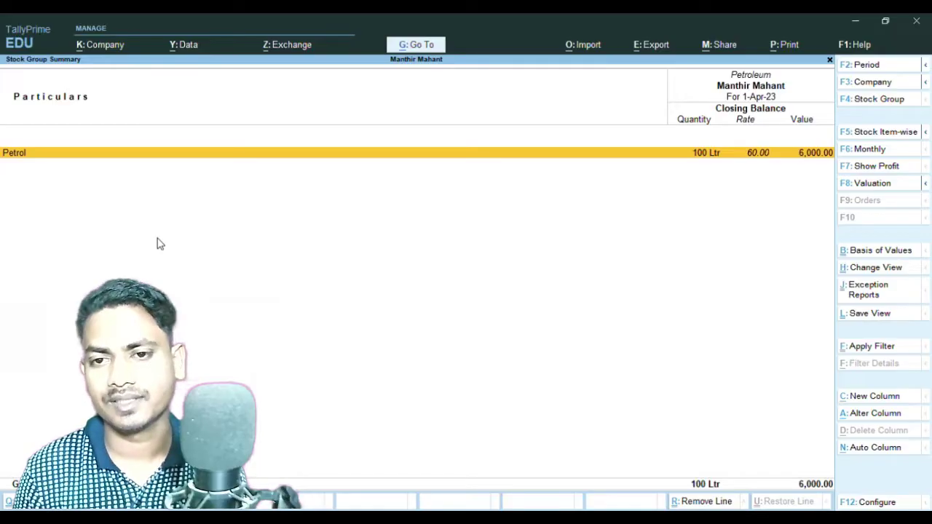
key("Escape")
key("Escape")
- Check the Profit & Loss account briefly and return to the Gateway of Tally
key("Up")
key("Up")
key("Up")
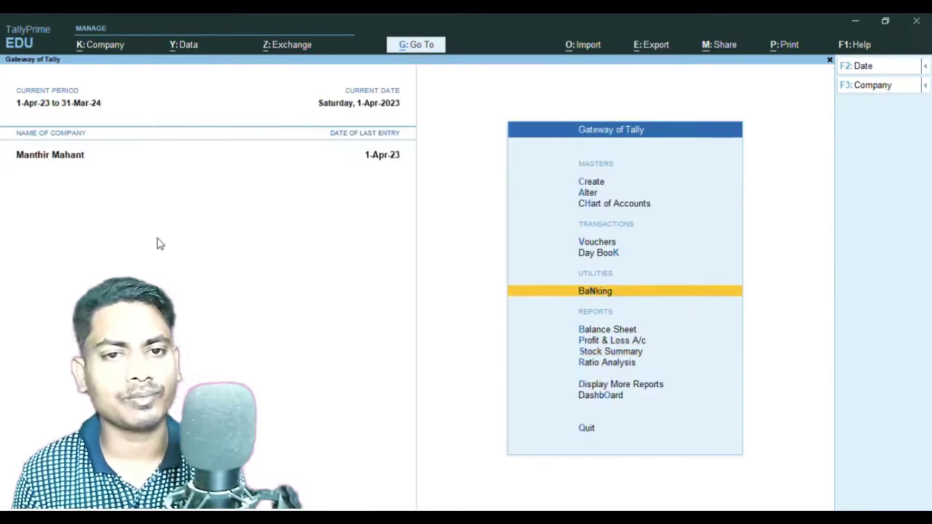
key("Down")
key("Down")
key("Return")
key("Escape")
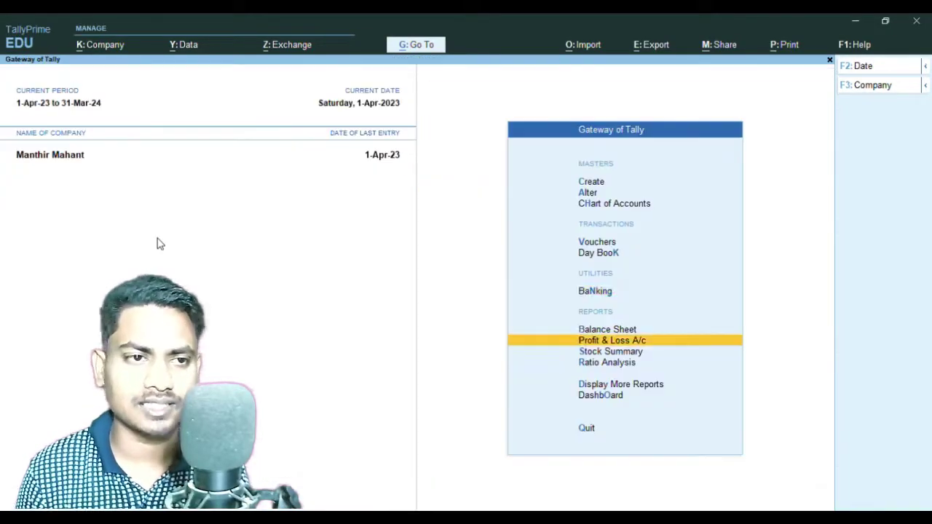
- Open a new sales voucher for 1-Apr-23
key("Up")
key("Up")
key("Up")
key("Up")
key("Return")
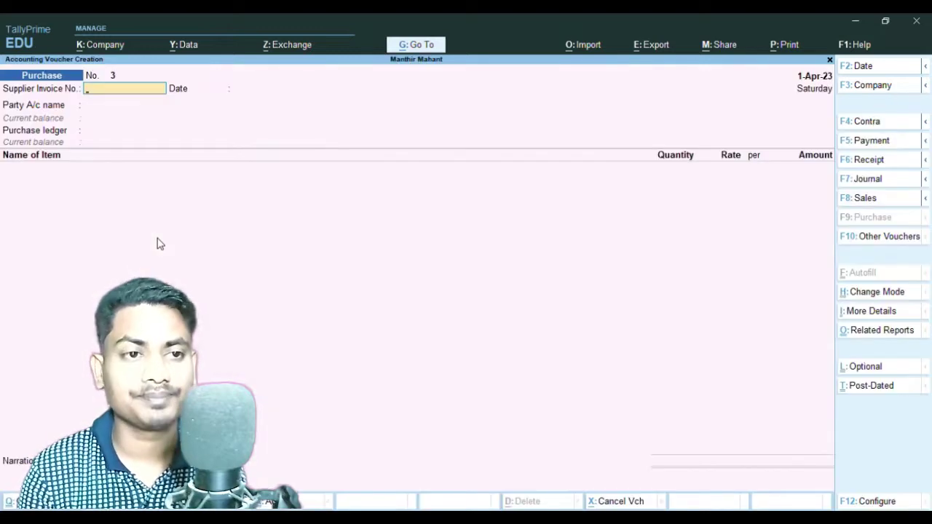
key("F8")
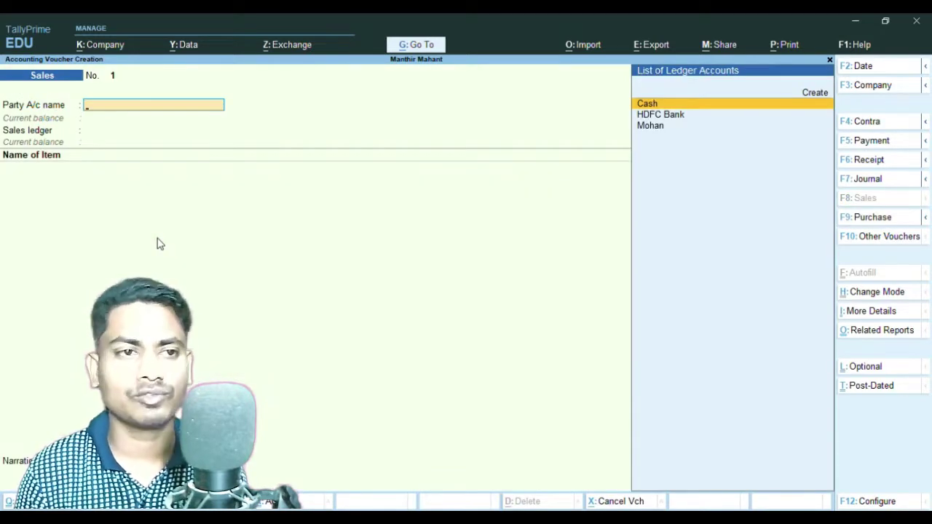
- Start a new party ledger from the sales voucher and enter the customer's name
key("alt+c")
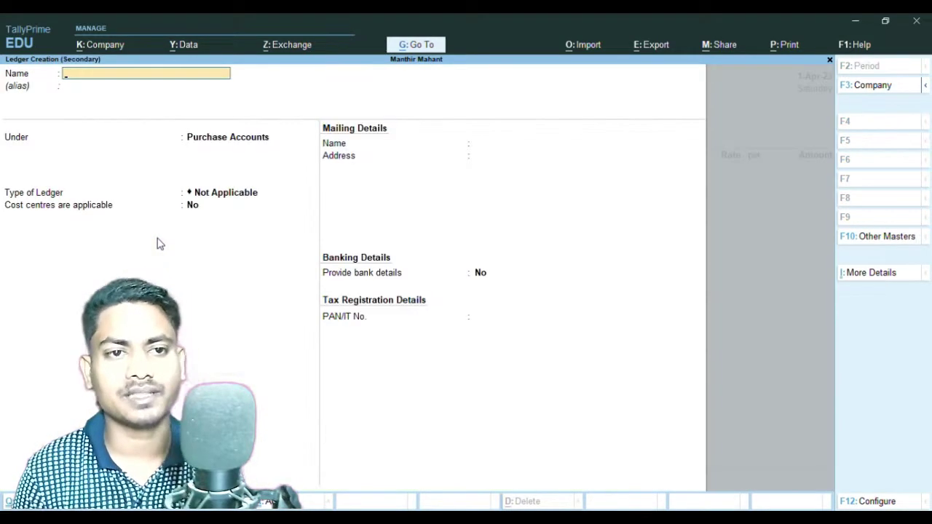
type("Riya")
key("Return")
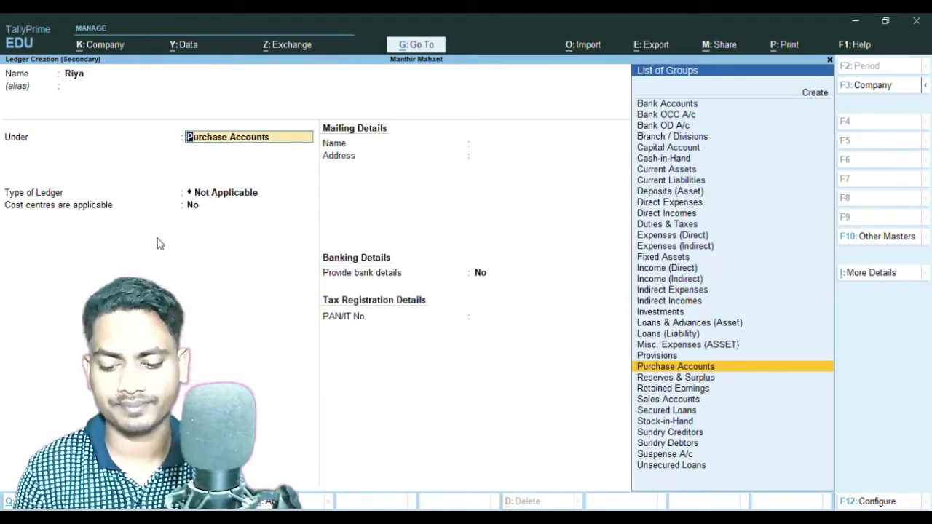
type("Cr")
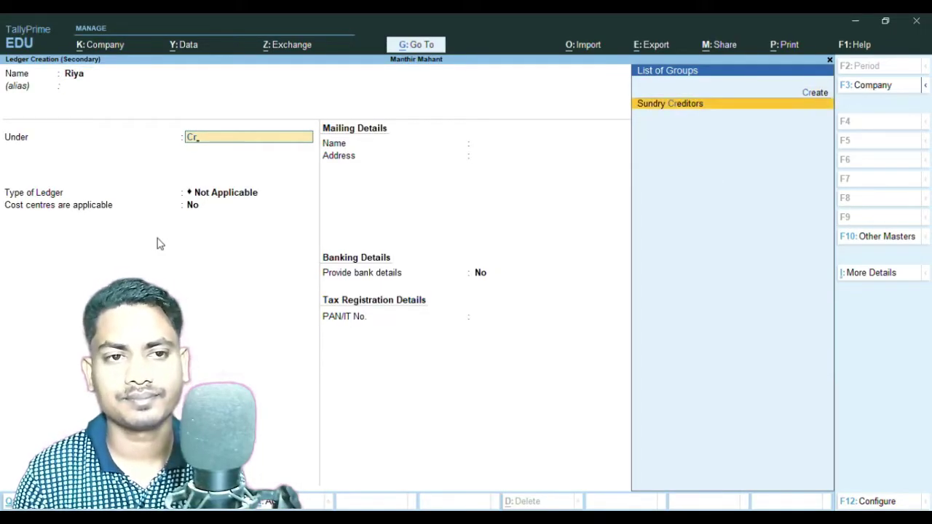
key("BackSpace")
key("BackSpace")
- Place the customer's ledger under the Sundry Debtors group with balances maintained bill-by-bill
type("D")
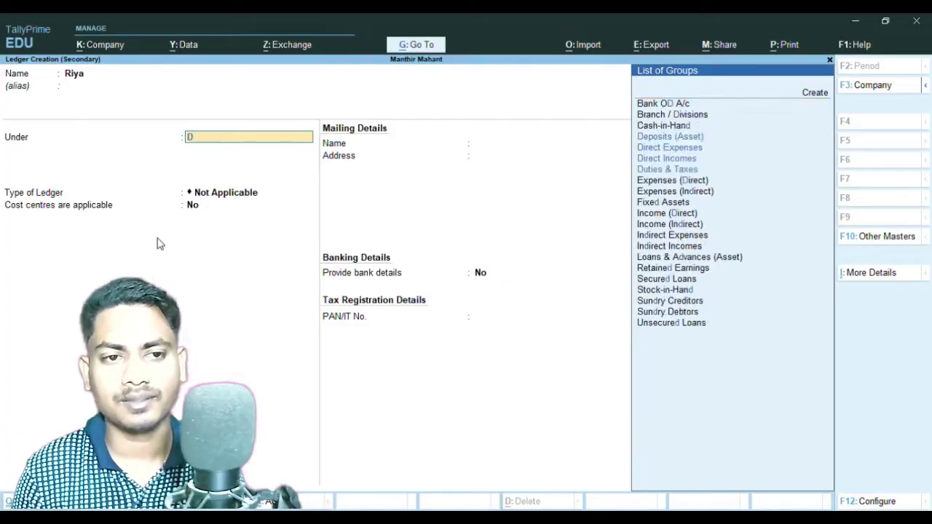
type("ebtor")
key("Down")
key("Return")
key("Return")
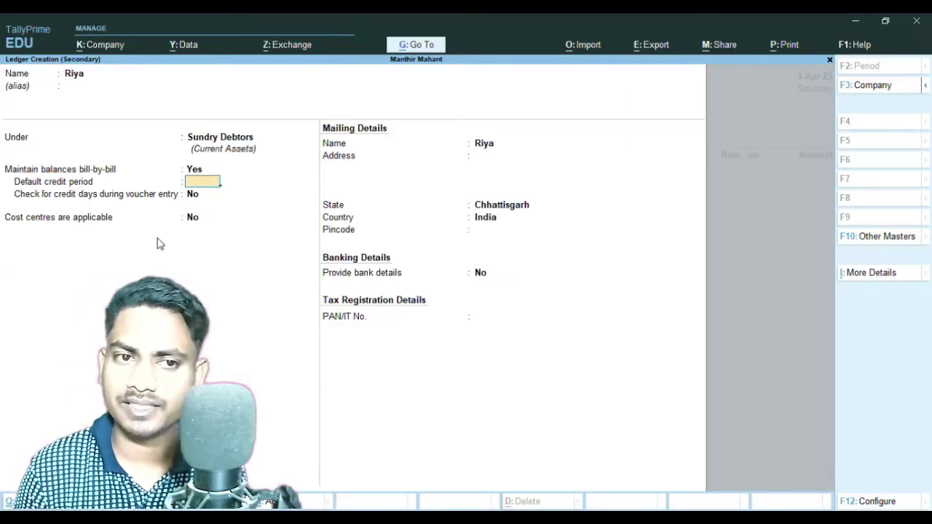
- Keep the default credit, mailing, banking and tax settings for the customer's ledger and save it
key("Return")
key("Return")
key("Return")
key("Return")
key("Return")
key("Return")
key("Return")
key("Return")
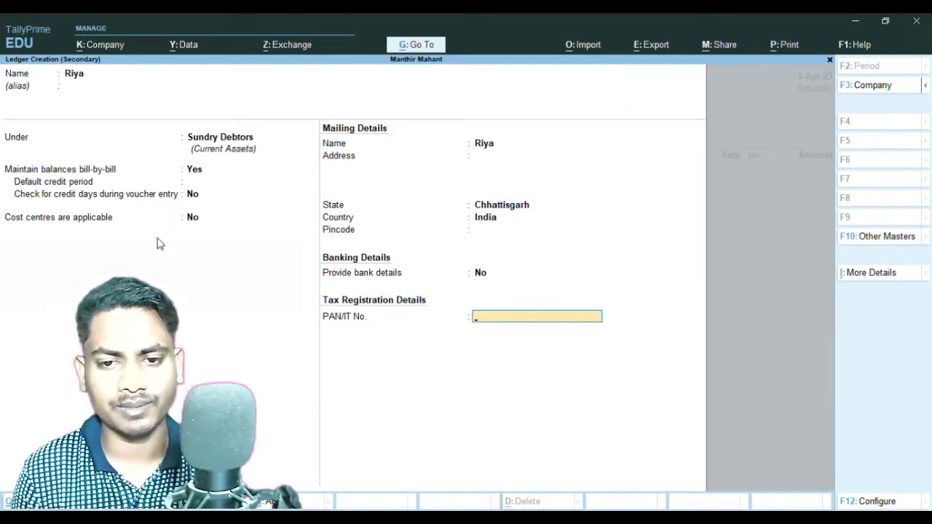
key("Return")
key("Return")
- Leave the dispatch details blank and accept the default party details for the sales voucher
key("Return")
key("Return")
key("Return")
key("Return")
key("Return")
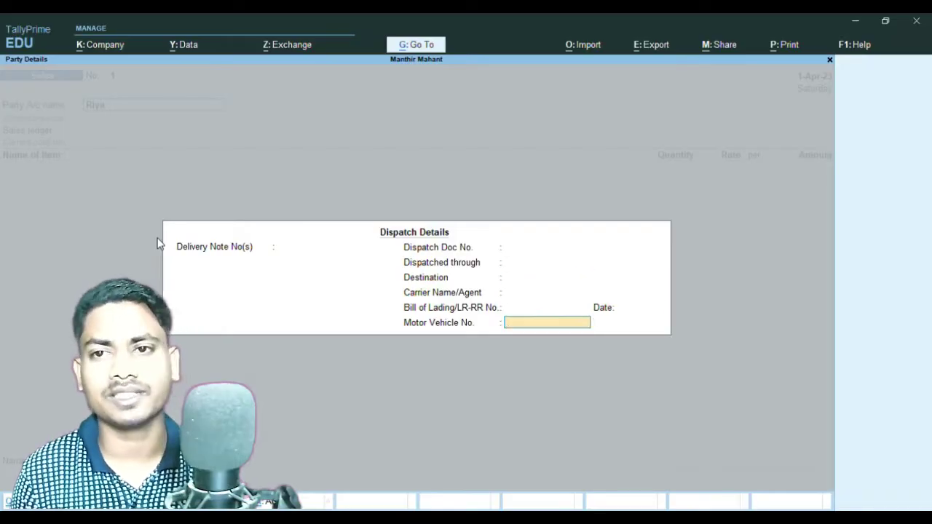
key("Return")
key("ctrl+a")
- Create the sales ledger Goods Sales under Sales Accounts without cost centres and use it in the voucher
key("Return")
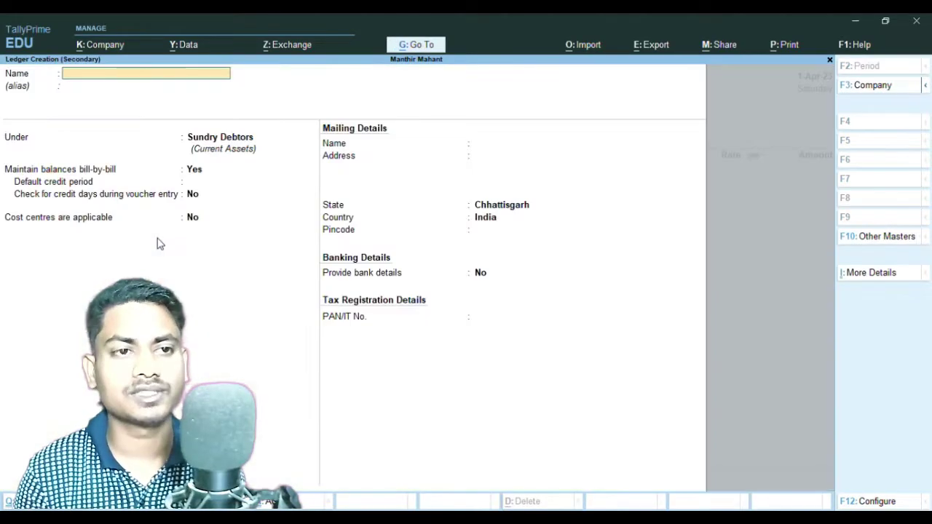
type("Goods")
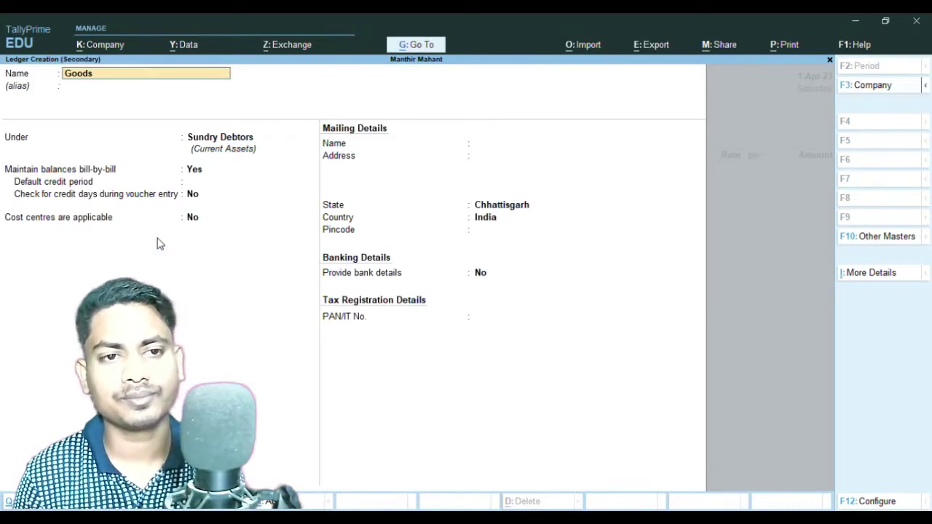
type(" Sales")
key("Return")
key("Return")
type("Sa")
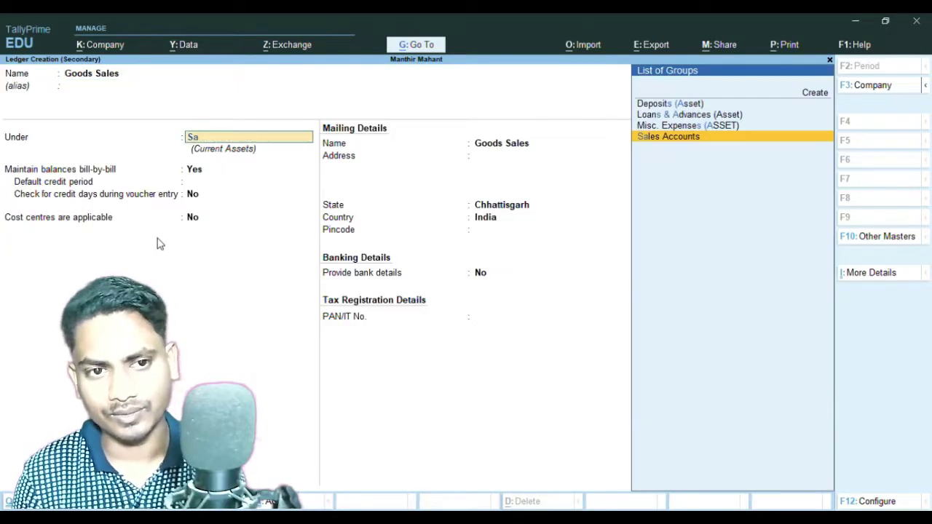
key("Return")
key("Return")
type("n")
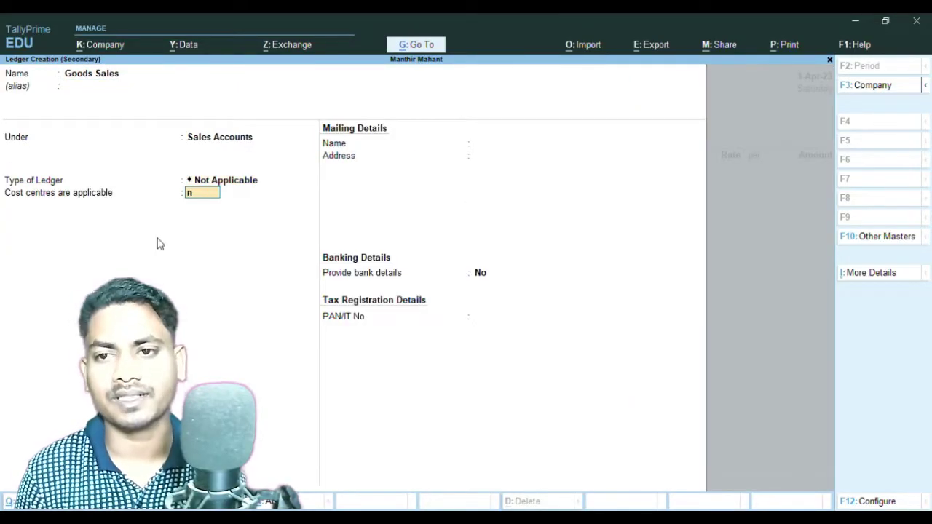
key("Return")
key("ctrl+a")
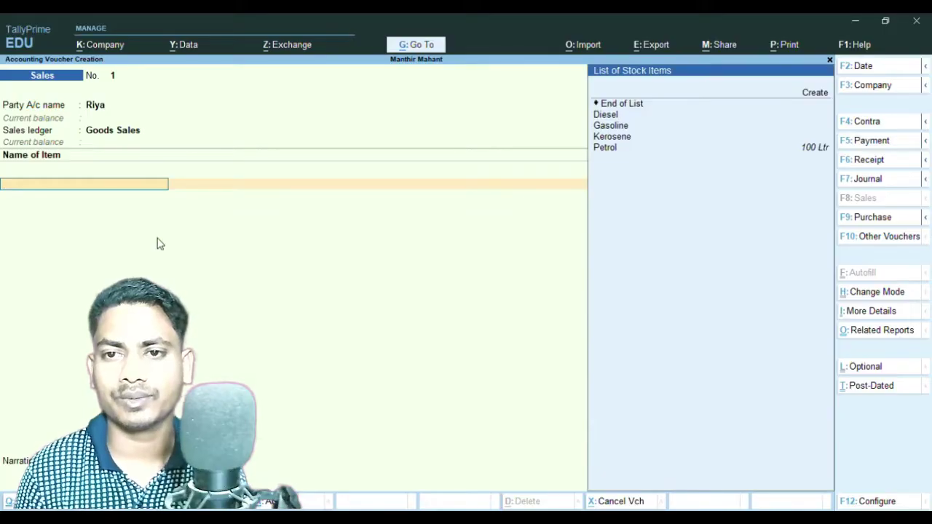
- Add Petrol as the sales voucher's item with a quantity of 100 Ltr
key("Down")
key("Down")
key("Down")
key("Down")
key("Return")
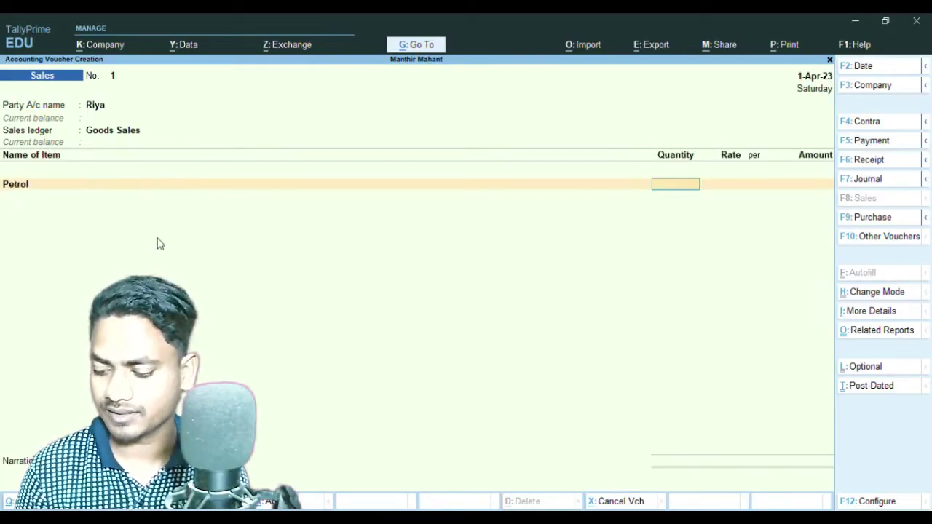
type("100")
key("Return")
- Set the Petrol selling rate to 120 per Ltr and accept the item line
type("90")
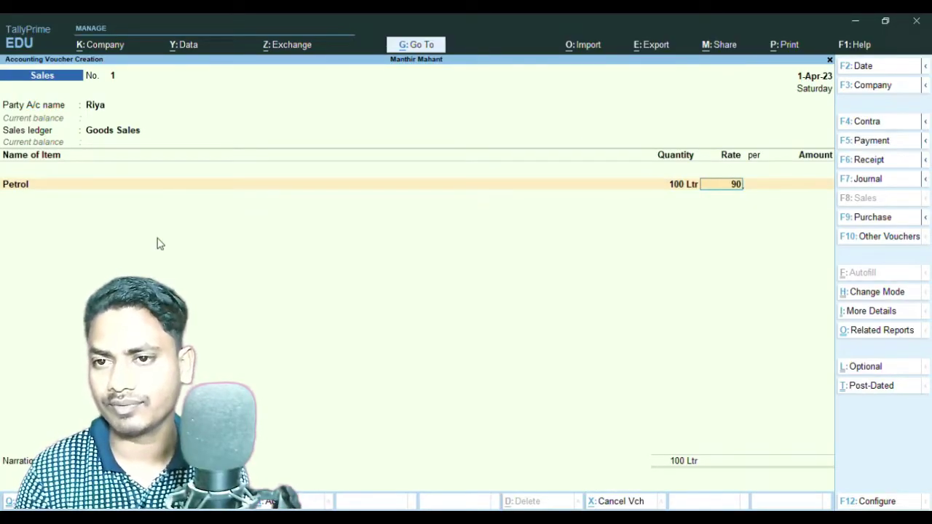
key("BackSpace")
key("BackSpace")
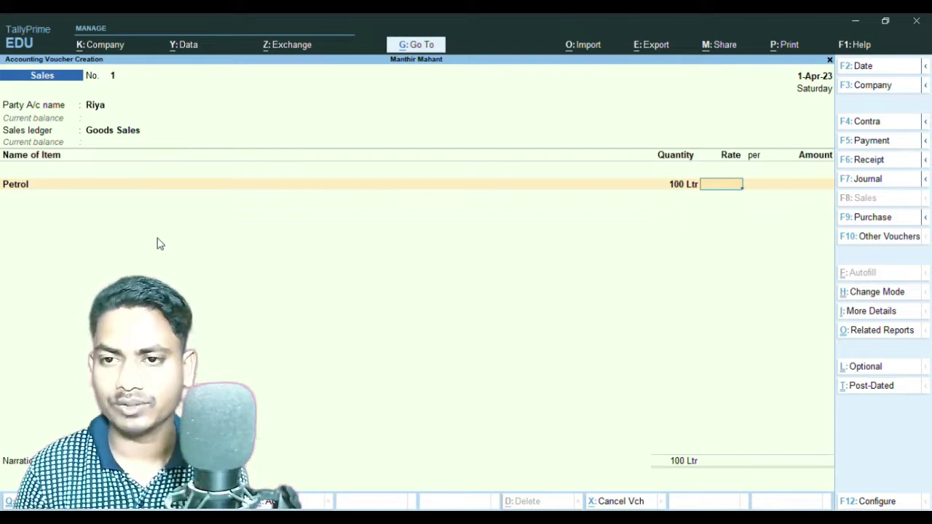
type("120")
key("Return")
key("Return")
key("Return")
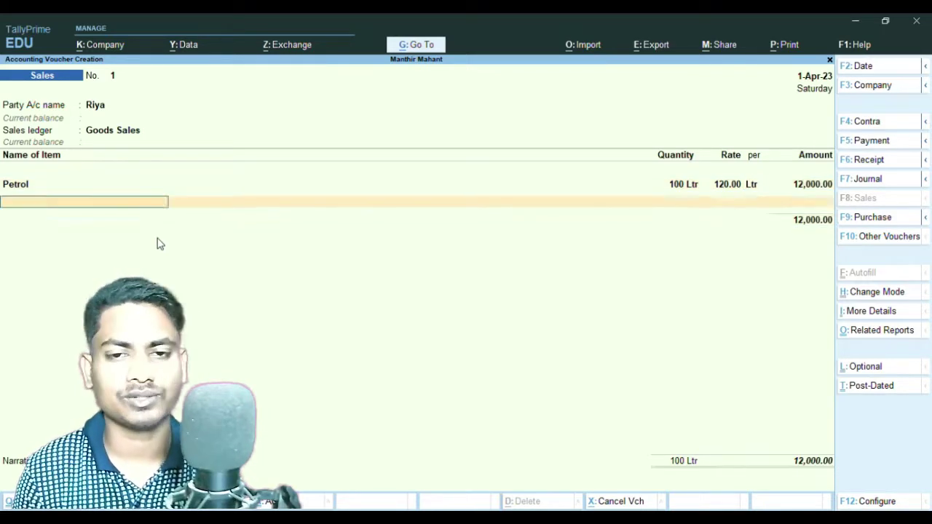
- End the item list, save the sales voucher without narration and leave voucher entry
key("Return")
key("Return")
key("Return")
key("Return")
key("Return")
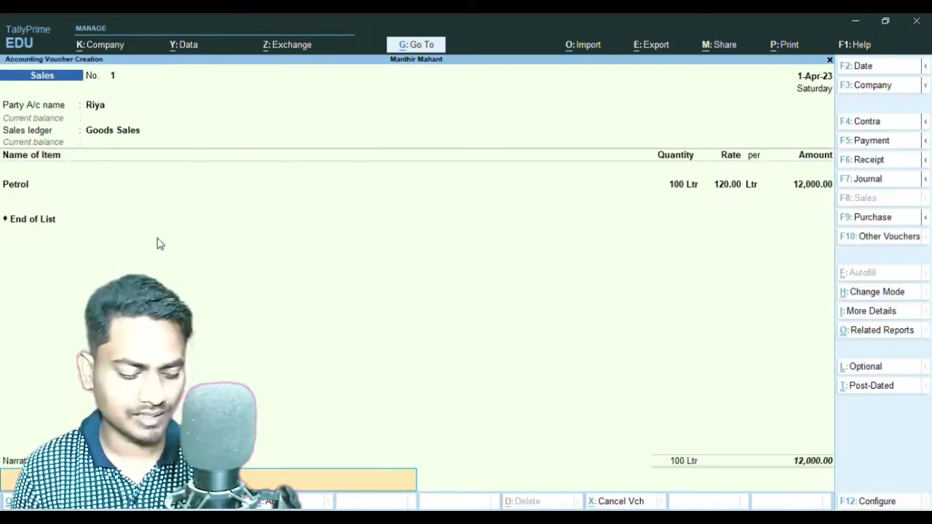
key("Return")
key("Return")
key("Escape")
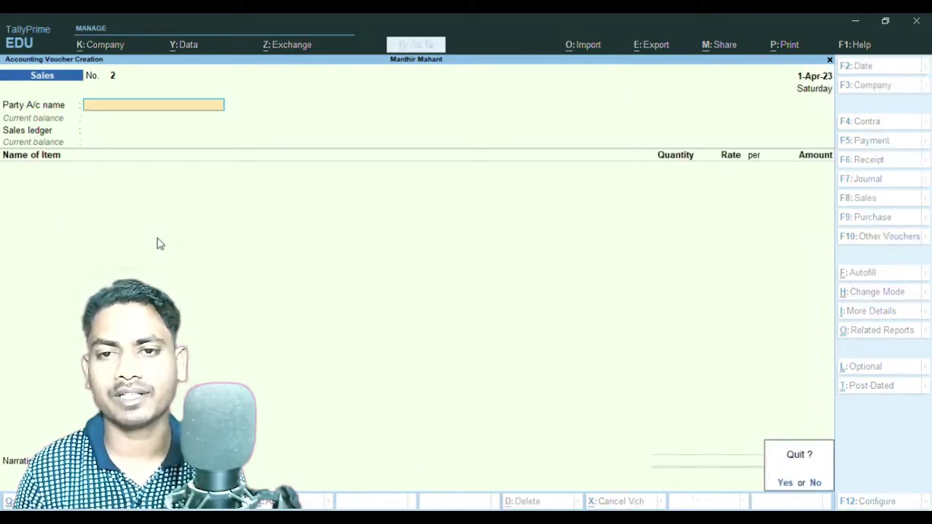
key("y")
- Examine the purchases, sales and gross profit in the Profit & Loss account, then close the report
key("Down")
key("Down")
key("Down")
key("Return")
key("Down")
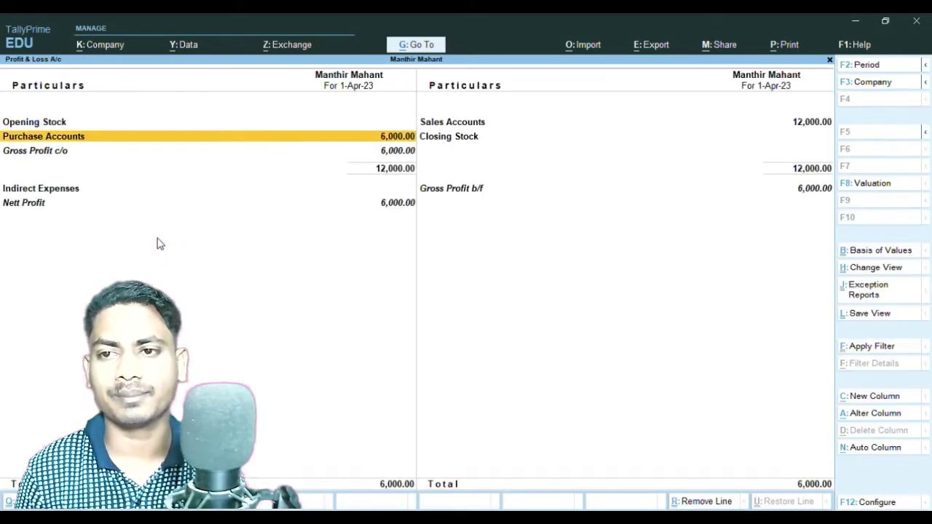
key("Down")
key("Down")
key("Right")
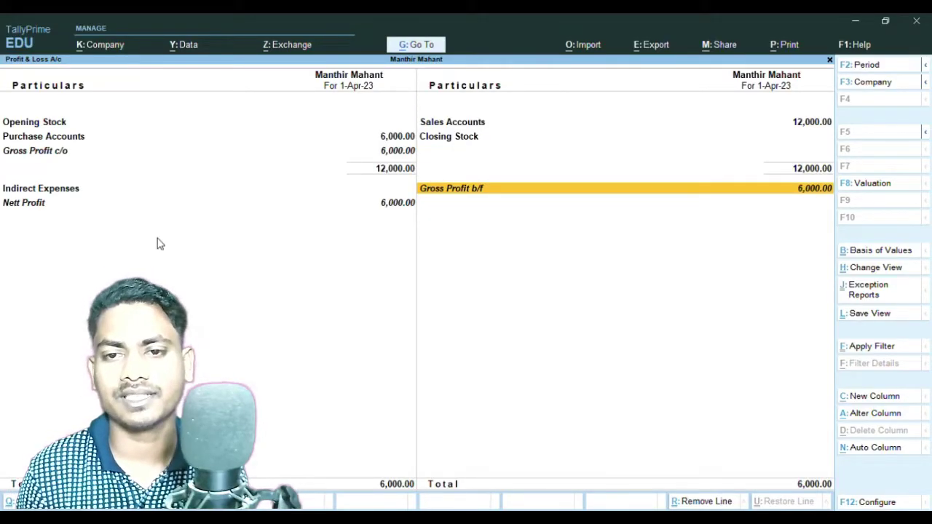
key("Escape")
- Open the Petrol sales voucher for alteration from the Day Book
key("Up")
key("Up")
key("Up")
key("Up")
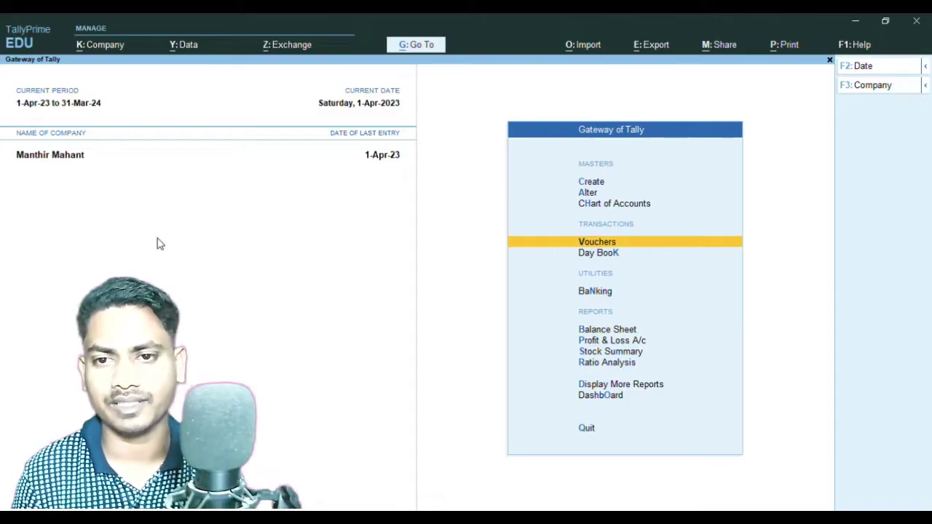
key("Return")
key("Down")
key("Escape")
key("k")
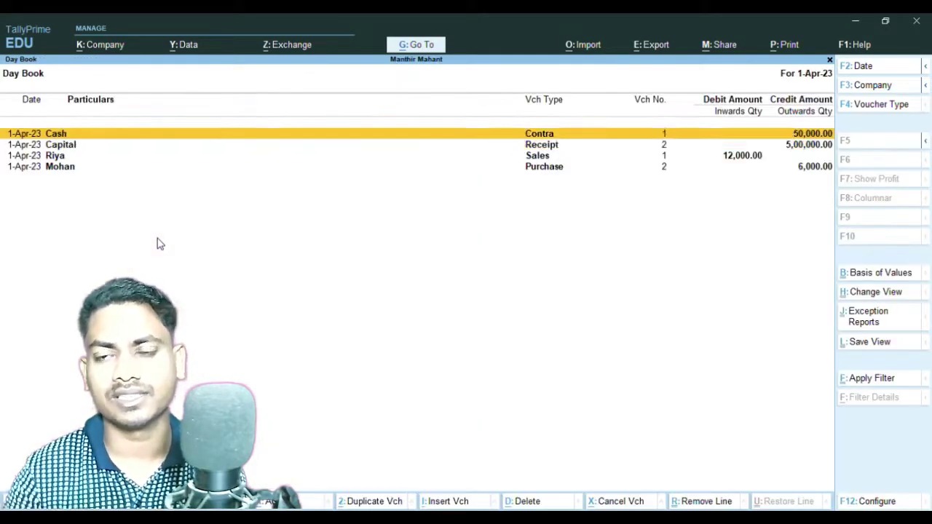
key("Down")
key("Down")
key("Return")
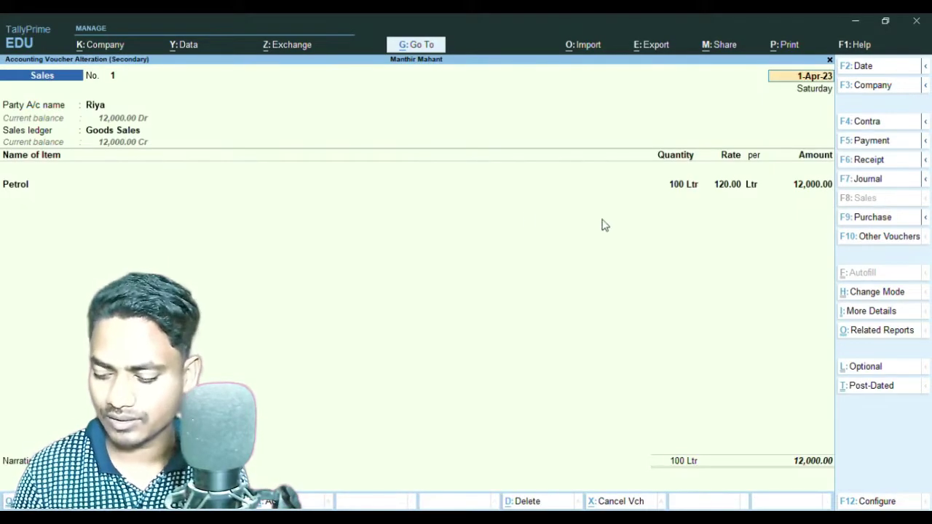
- Set the Petrol rate in the sales voucher to 150 and save the altered voucher
left_click(719, 186)
type("150")
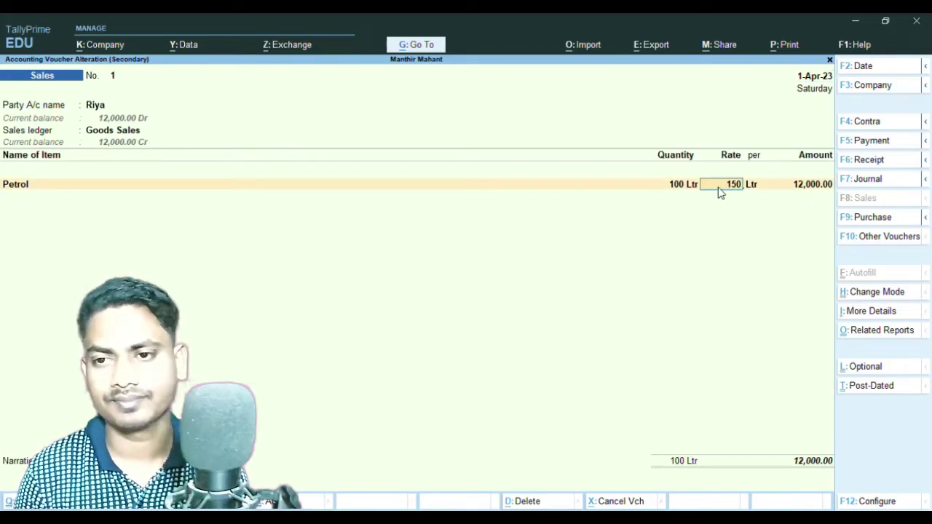
key("Return")
key("ctrl")
key("ctrl+a")
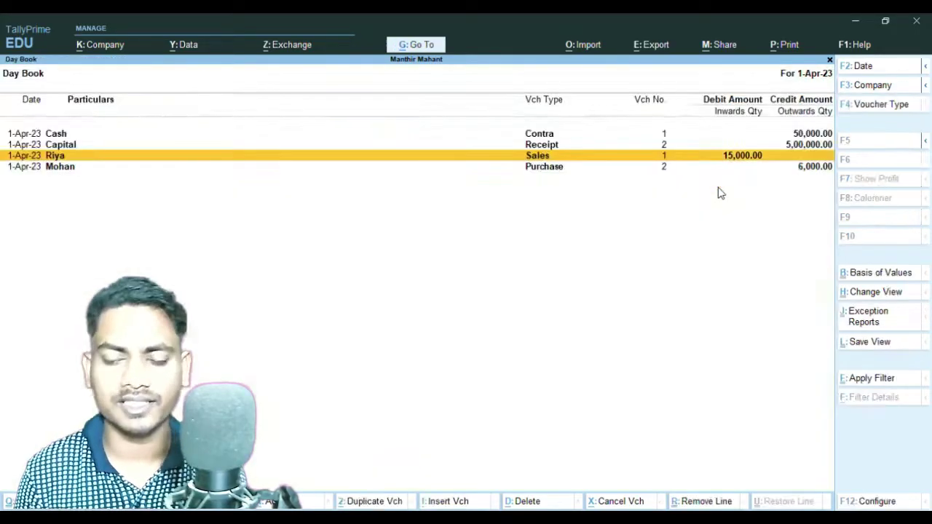
- Check the effect of the altered sales rate on gross and nett profit in the Profit & Loss account
key("Escape")
key("Escape")
key("Escape")
key("Down")
key("Down")
key("Down")
key("Down")
key("Down")
key("Down")
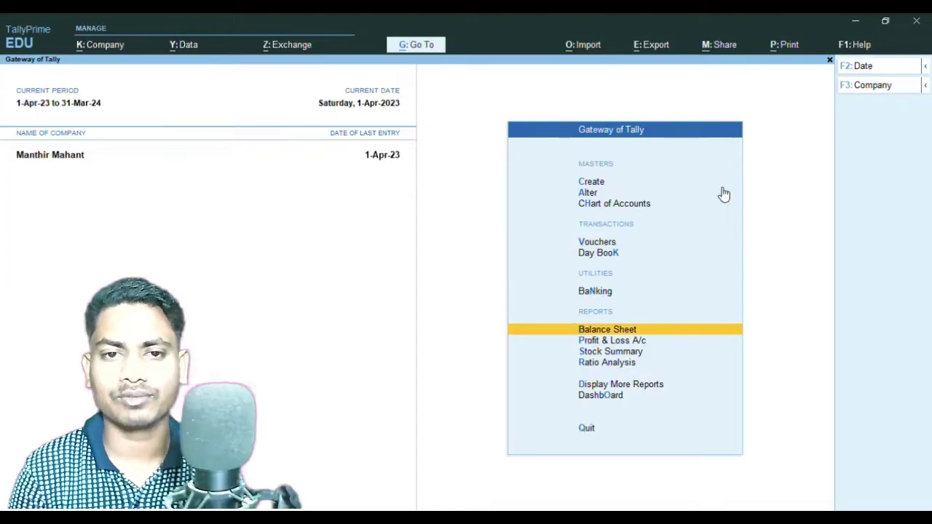
key("Down")
key("Return")
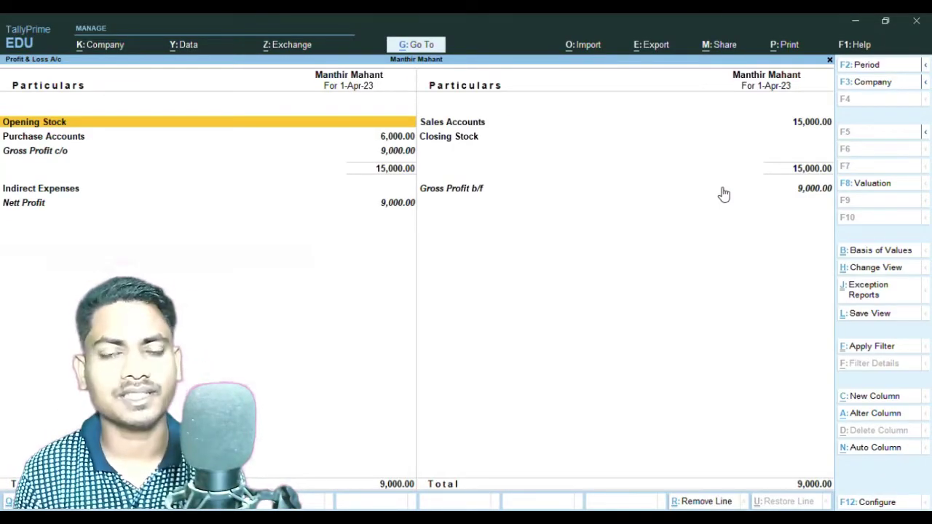
key("Escape")
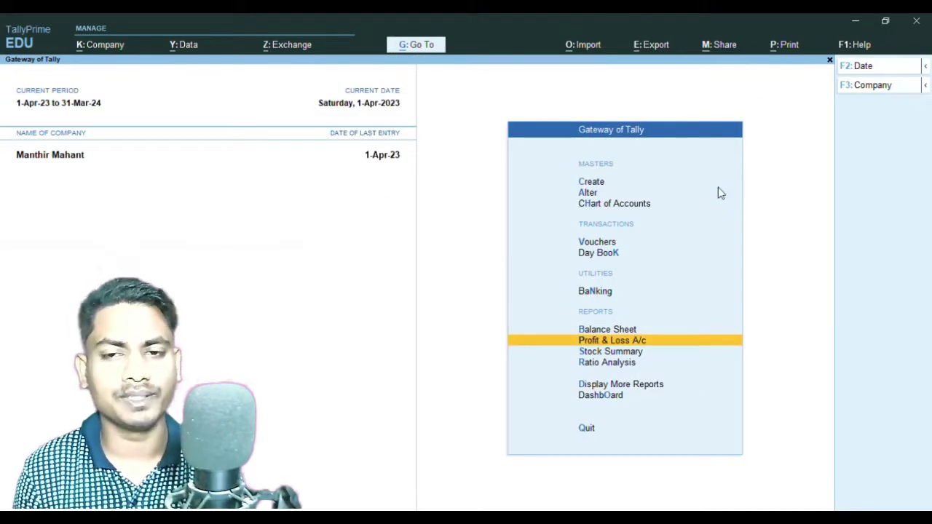
- Open the list of account groups for master alteration
key("Up")
key("Up")
key("Up")
key("Up")
key("Up")
key("Up")
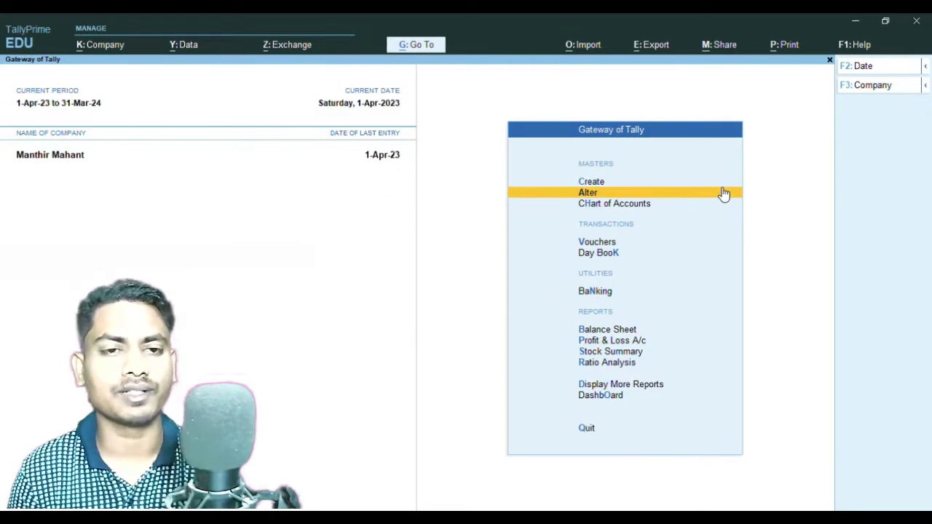
key("Return")
key("Return")
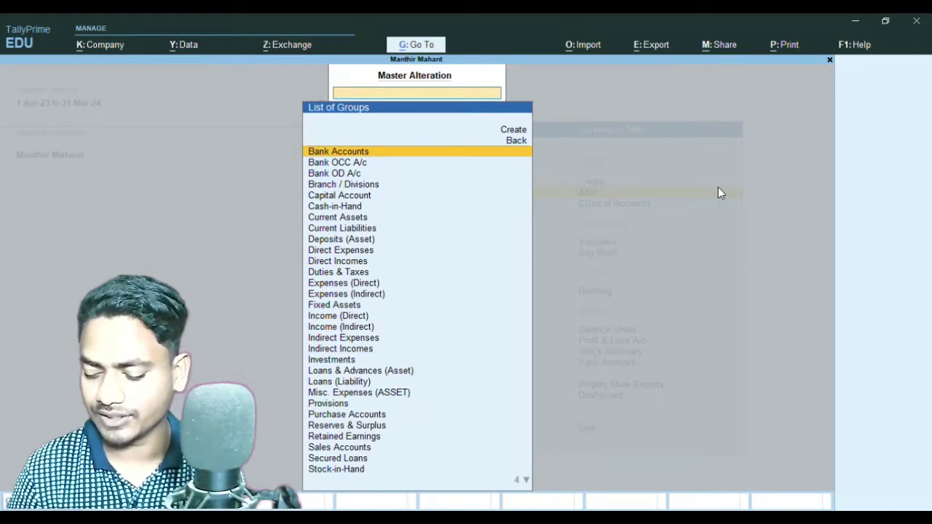
- Look through the List of Groups to review the available account groups
key("Down")
key("Down")
key("Down")
key("Down")
key("Down")
key("Down")
key("Down")
key("Down")
key("Down")
key("Down")
key("Down")
key("Down")
key("Down")
key("Down")
key("Down")
key("Down")
key("Down")
key("Down")
key("Down")
key("Down")
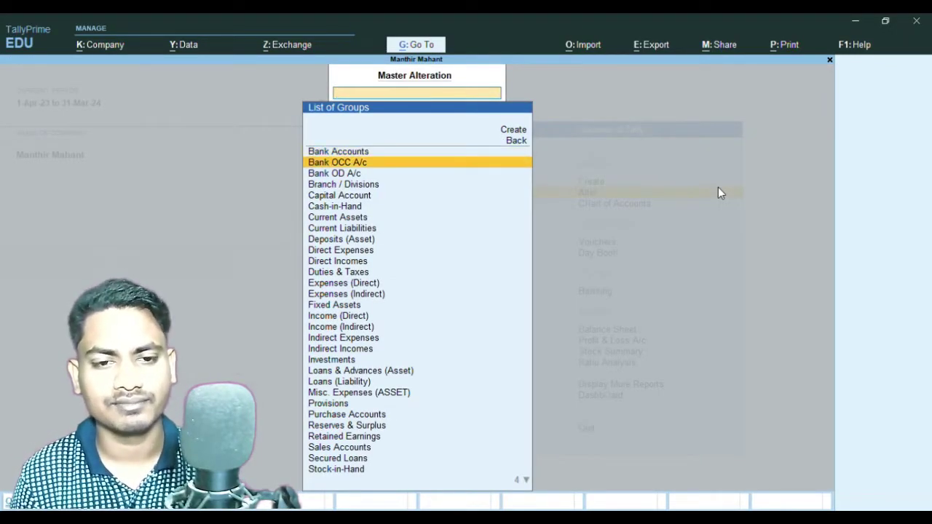
key("Up")
key("Up")
key("Up")
key("Up")
key("Up")
key("Up")
key("Up")
key("Up")
key("Up")
key("Up")
key("Up")
key("Up")
key("Up")
key("Up")
key("Up")
key("Up")
key("Up")
key("Up")
key("Up")
key("Up")
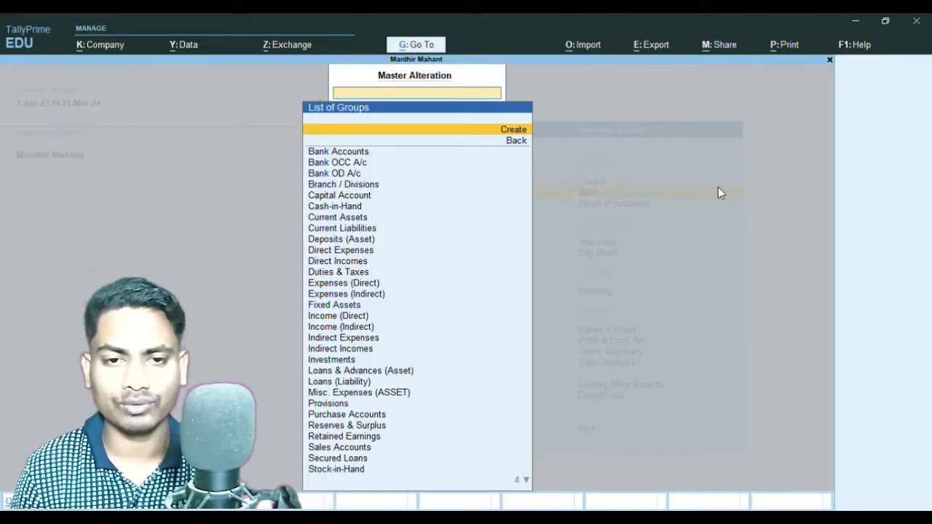
- Examine the groups in the master alteration list from Bank Accounts to Unsecured Loans, and close the list without altering any
key("Down")
key("Down")
key("Down")
key("Down")
key("Down")
key("Down")
key("Down")
key("Down")
key("Down")
key("Down")
key("Down")
key("Down")
key("Down")
key("Down")
key("Down")
key("Down")
key("Down")
key("Down")
key("Down")
key("Down")
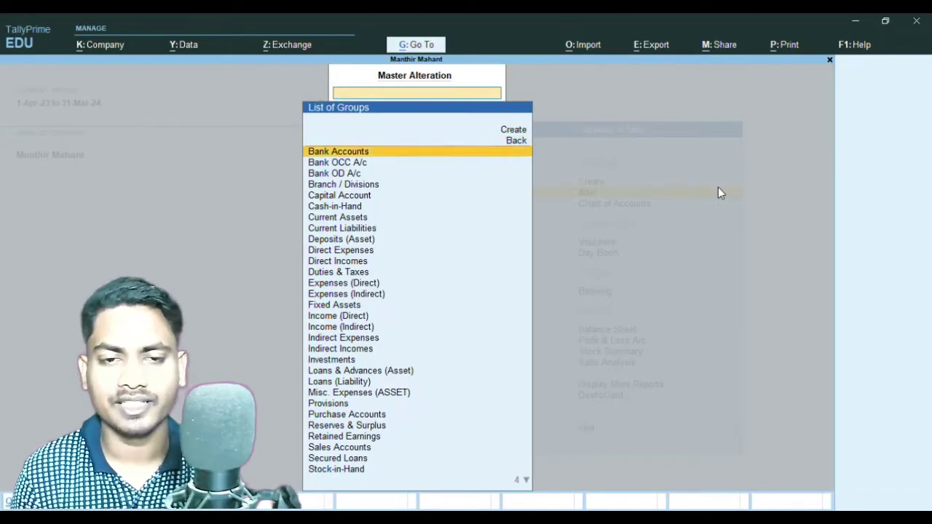
key("Up")
key("Up")
key("Up")
key("Up")
key("Up")
key("Up")
key("Up")
key("Up")
key("Up")
key("Up")
key("Up")
key("Up")
key("Up")
key("Up")
key("Up")
key("Up")
key("Up")
key("Up")
key("Up")
key("Up")
key("Up")
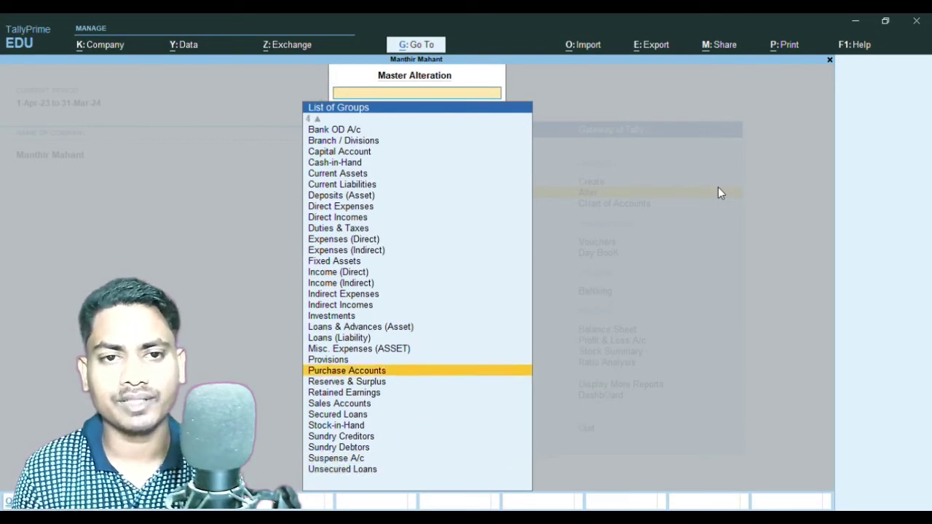
key("Escape")
- Start a new ledger named Xyz and open the list of groups it can be placed under
key("Up")
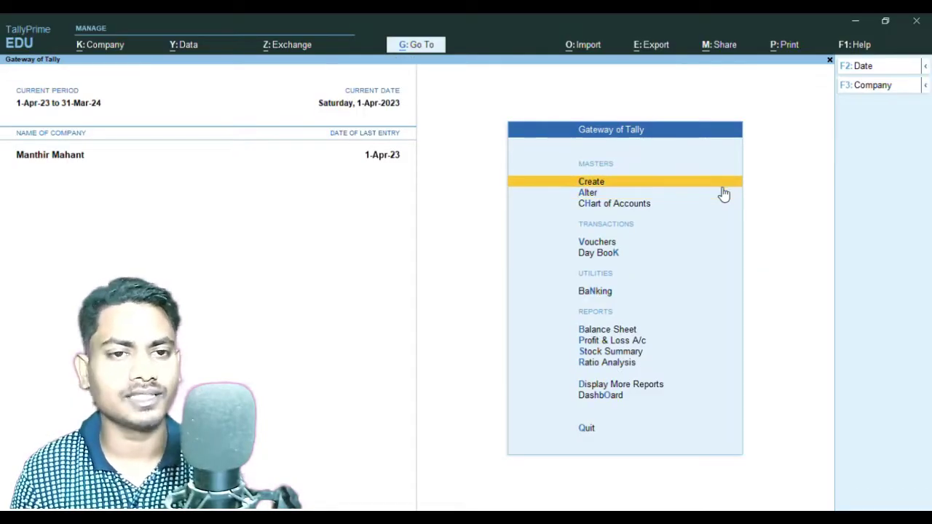
key("Return")
key("Down")
key("Return")
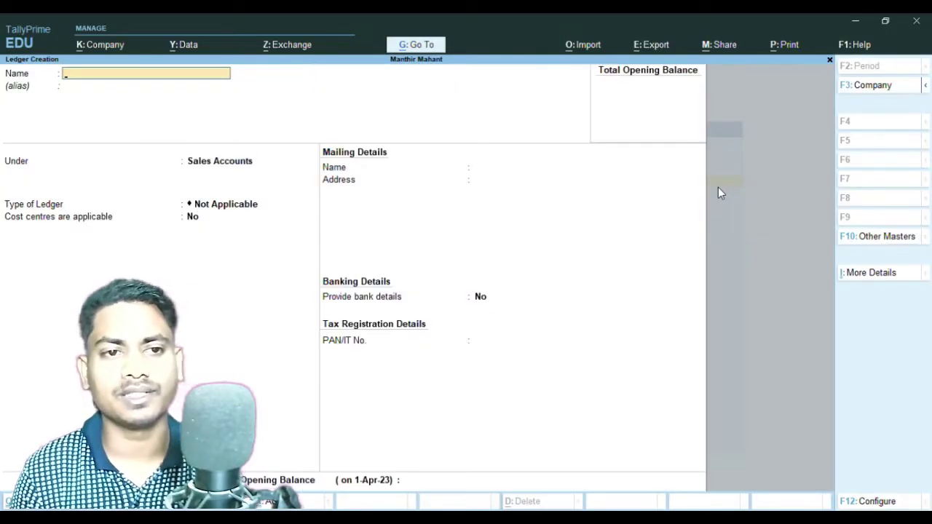
type("Xyz")
key("Return")
key("Return")
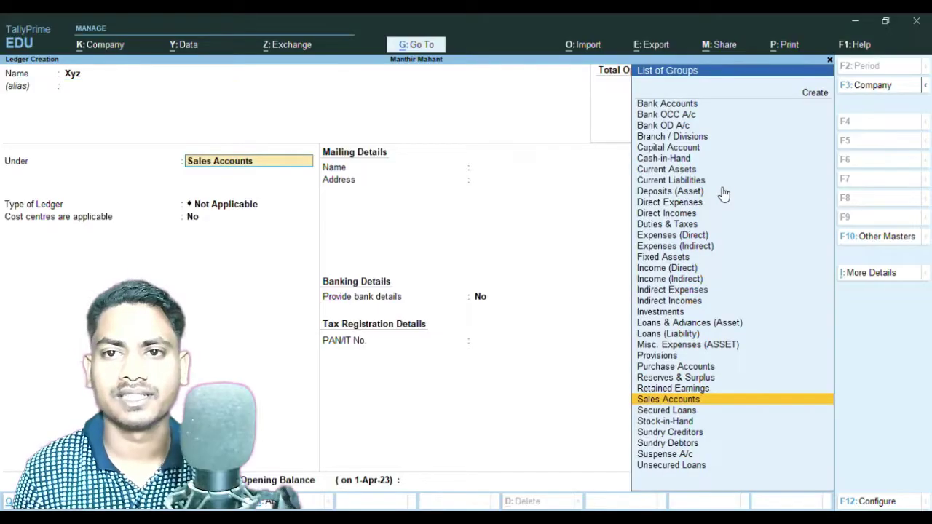
- Examine the groups a new ledger can be placed under, including Bank Accounts, Bank OD A/c, Cash-in-Hand and Unsecured Loans
key("Up")
key("Up")
key("Up")
key("Up")
key("Up")
key("Up")
key("Up")
key("Up")
key("Up")
key("Up")
key("Up")
key("Up")
key("Up")
key("Up")
key("Up")
key("Up")
key("Up")
key("Up")
key("Up")
key("Up")
key("Down")
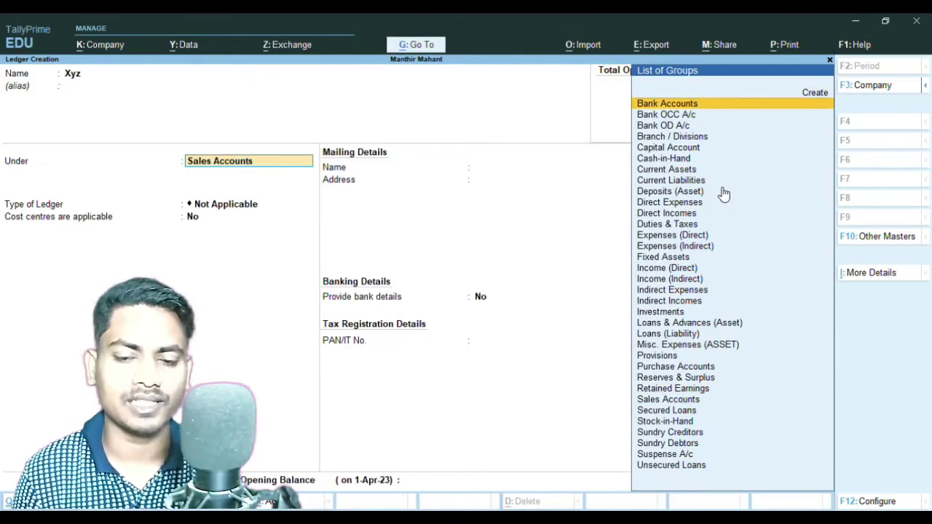
key("Down")
key("Down")
key("Down")
key("Down")
key("Down")
key("Down")
key("Down")
key("Down")
key("Down")
key("Down")
key("Down")
key("Down")
key("Down")
key("Down")
key("Down")
key("Down")
key("Down")
key("Down")
key("Down")
key("Down")
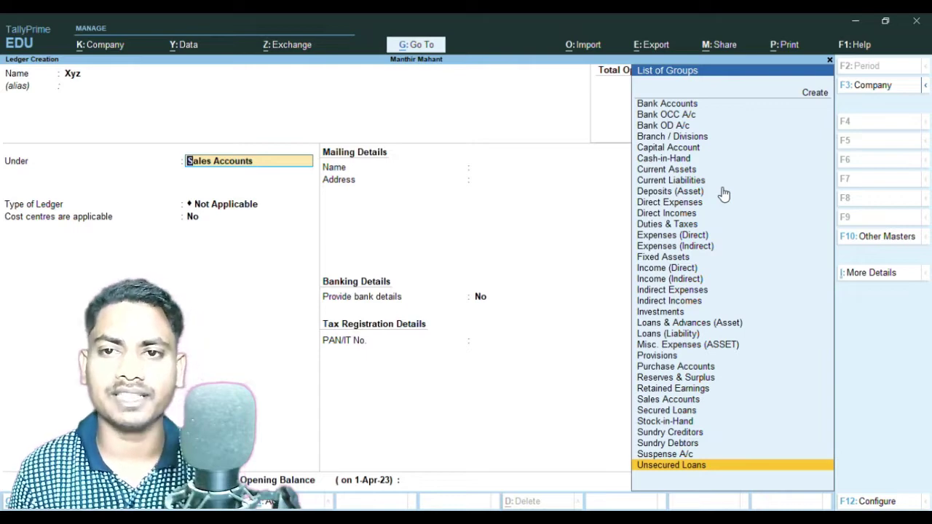
key("Up")
key("Up")
key("Up")
key("Up")
key("Up")
key("Up")
key("Up")
key("Up")
key("Up")
key("Up")
key("Up")
key("Up")
key("Up")
key("Up")
key("Up")
key("Up")
key("Up")
key("Up")
key("Up")
key("Up")
key("Down")
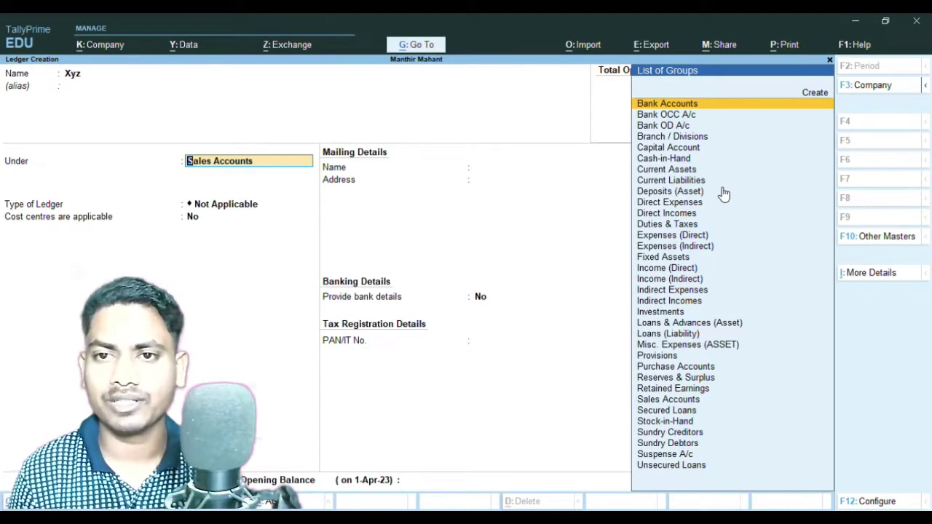
key("Down")
key("Down")
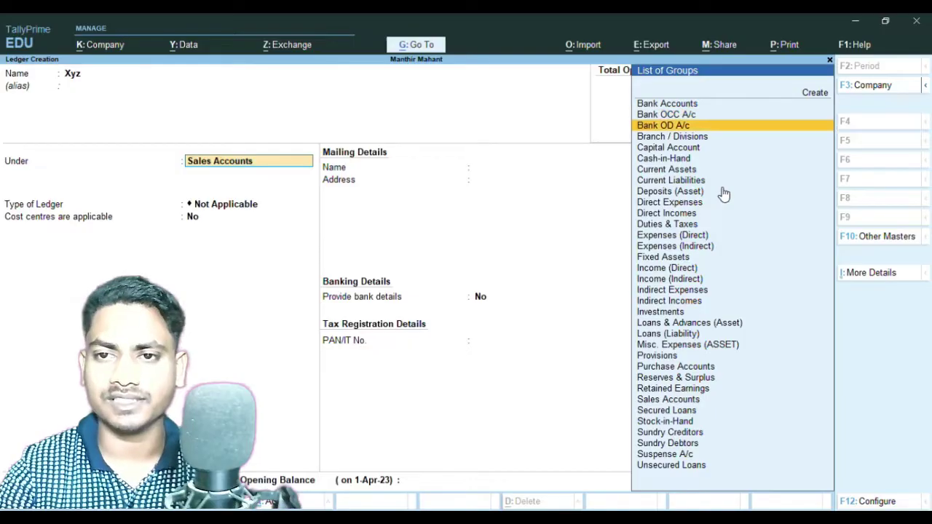
key("Down")
key("Down")
key("Down")
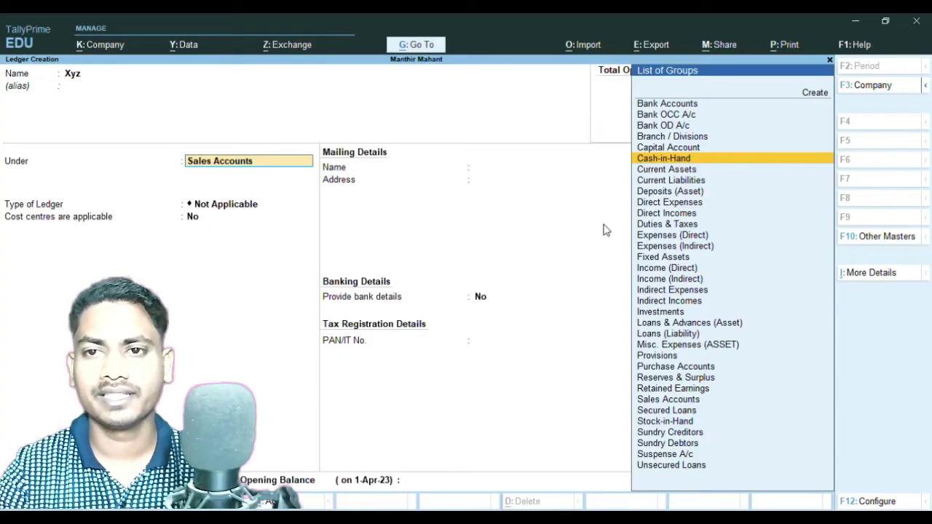
- Discard the unsaved Xyz ledger and return to the Gateway of Tally
key("BackSpace")
key("Escape")
key("y")
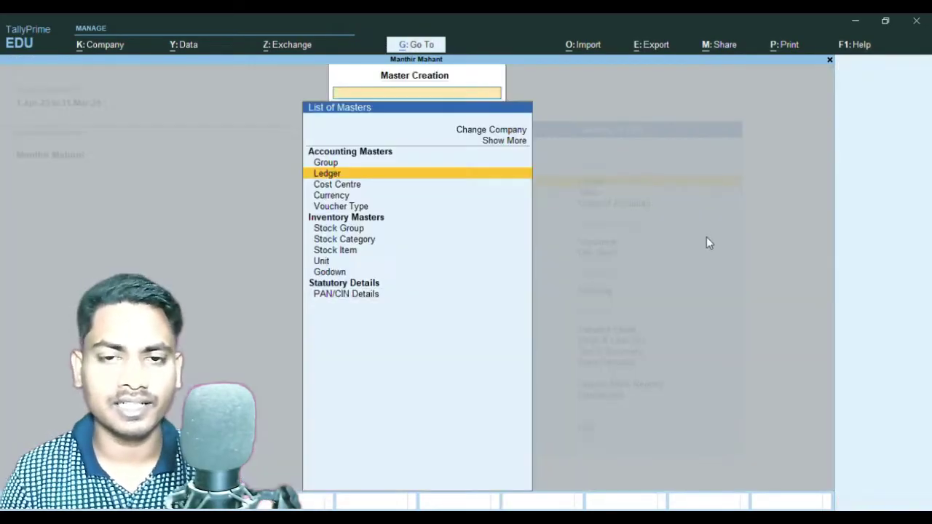
key("Escape")
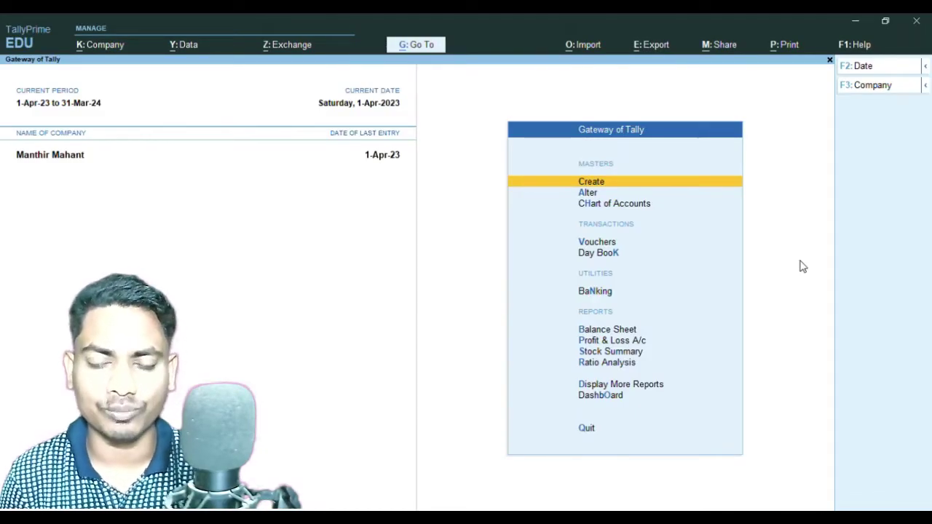